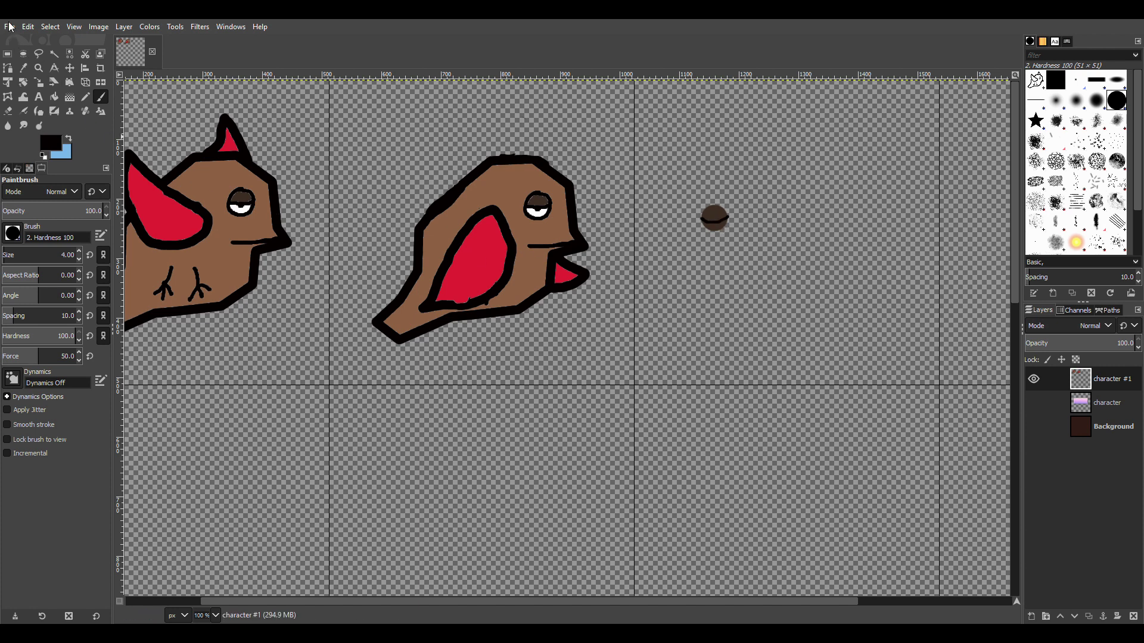
# Check the background layer, then export the bird frames as buttonBirdSpriteSheet.png into the UI buttons folder.
pyautogui.click(1034, 427)
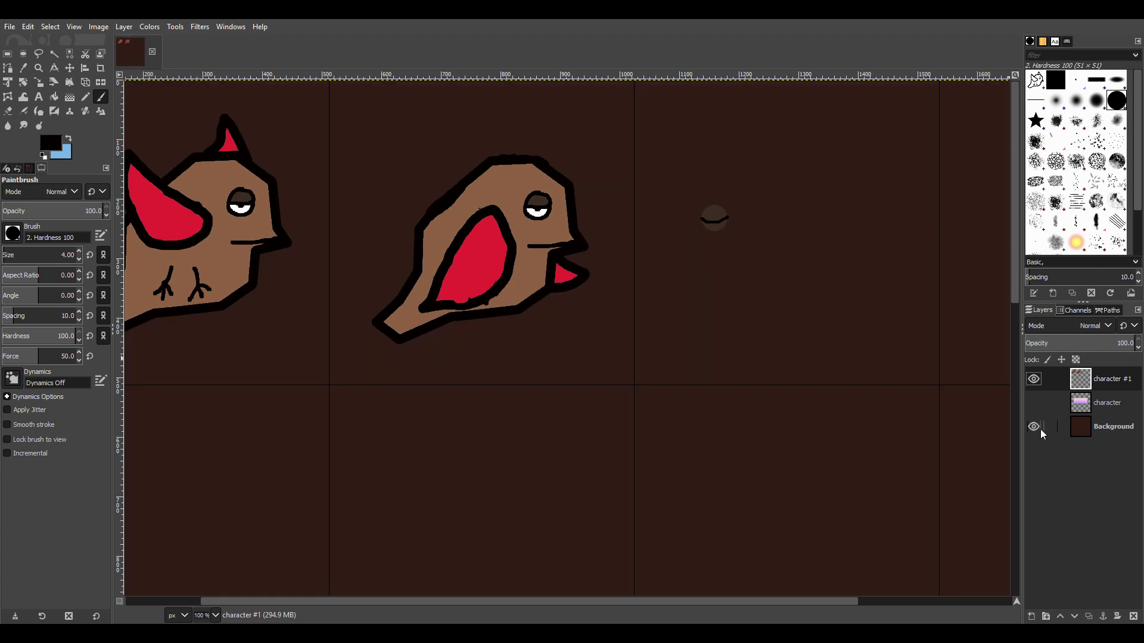
pyautogui.click(1035, 427)
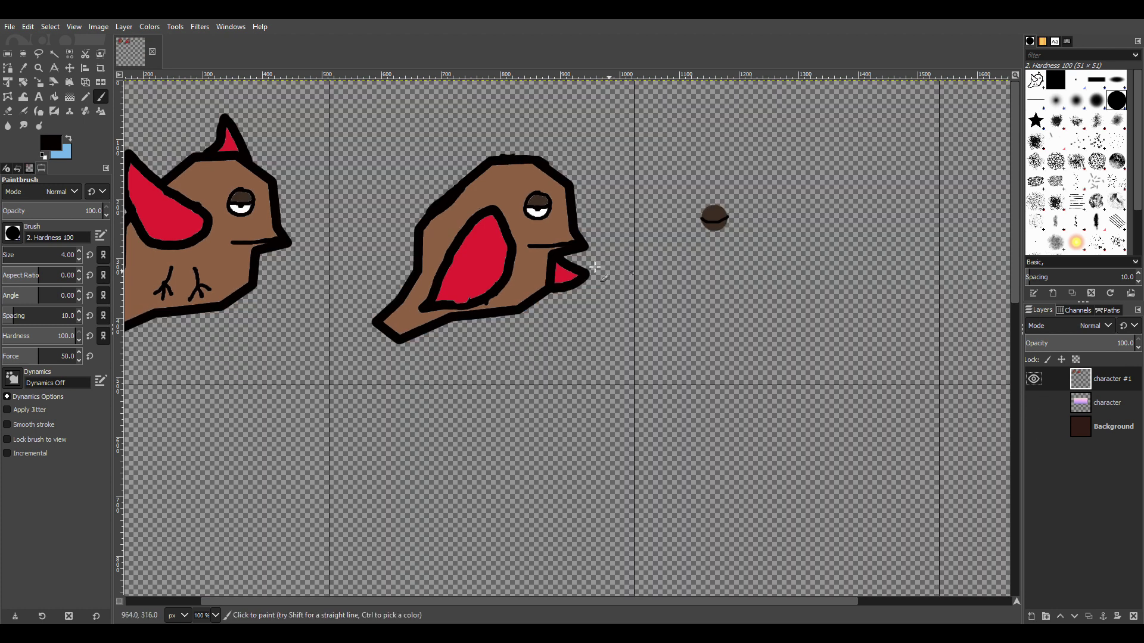
pyautogui.click(10, 26)
pyautogui.click(77, 217)
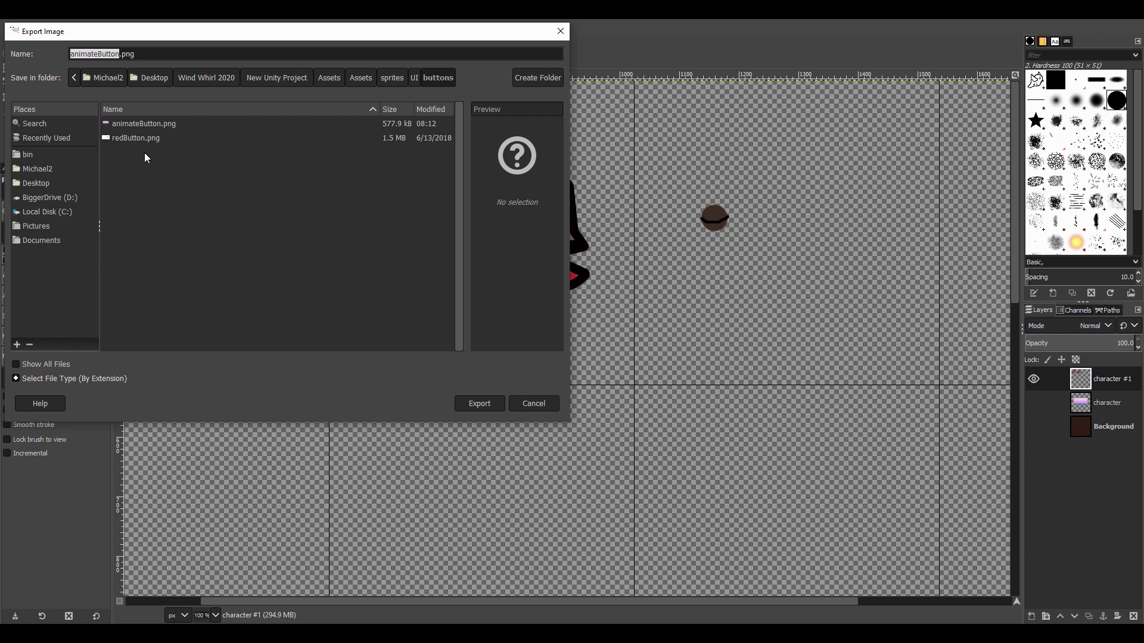
pyautogui.write('buttonBirdSpriteSheet')
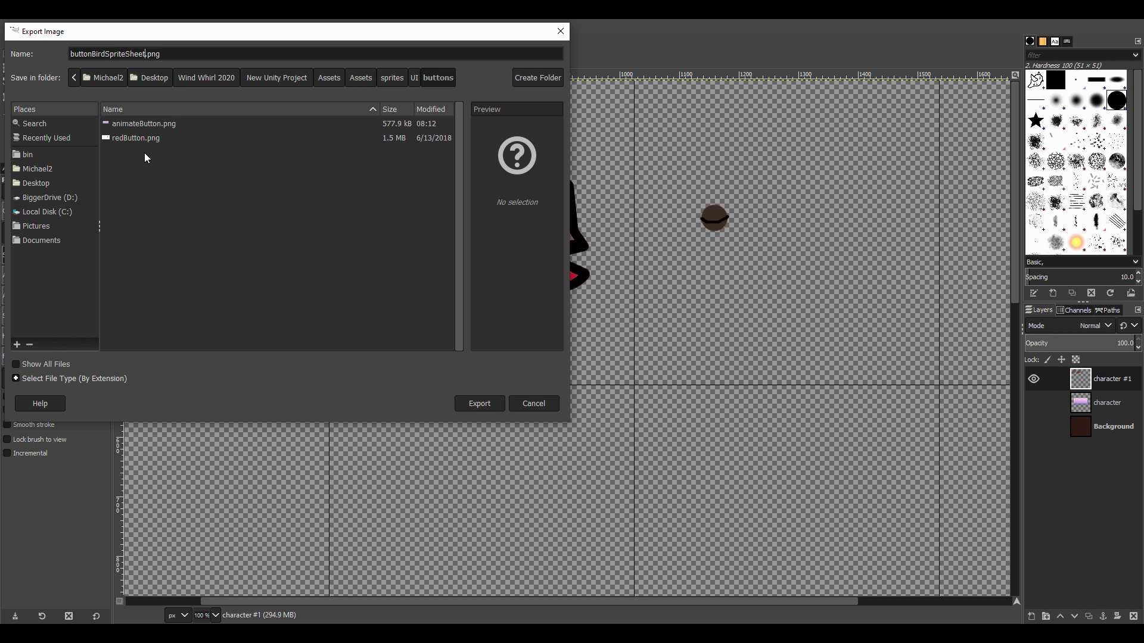
pyautogui.press('Return')
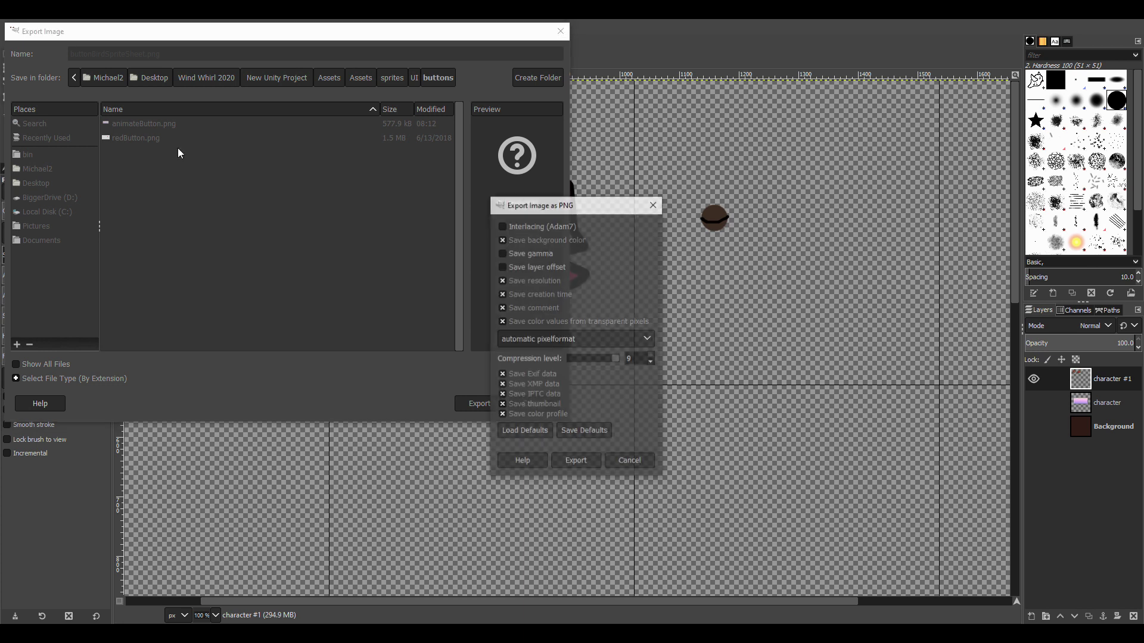
pyautogui.click(576, 461)
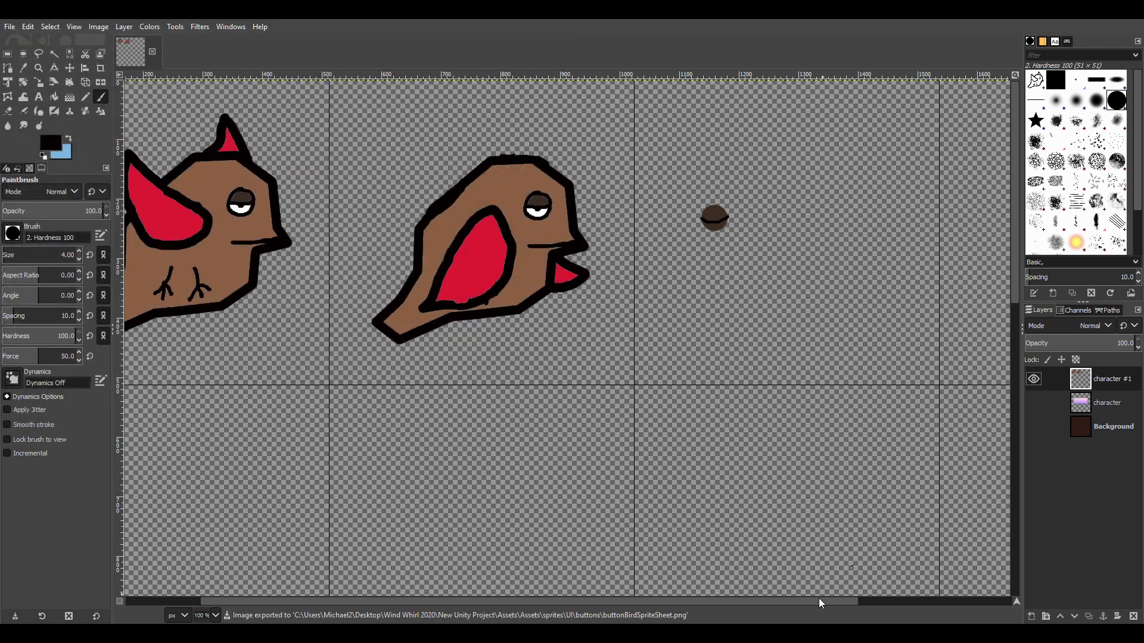
# Set buttonBirdSpriteSheet's Sprite Mode to Multiple and apply it to open the Sprite Editor.
pyautogui.hotkey('alt', 'Tab')
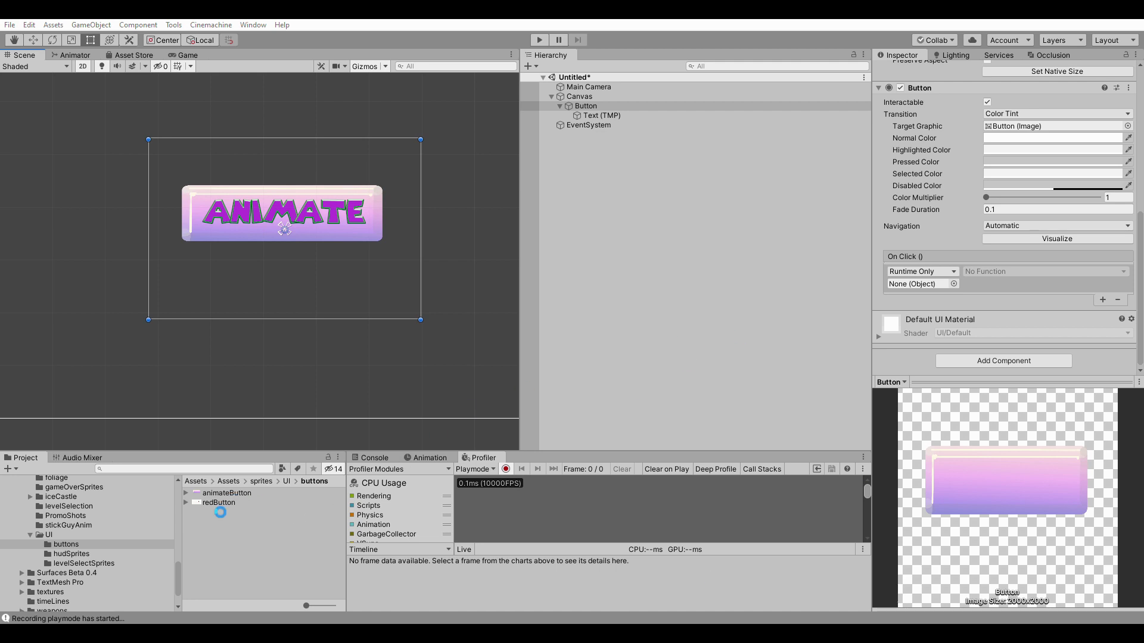
pyautogui.click(186, 504)
pyautogui.click(232, 503)
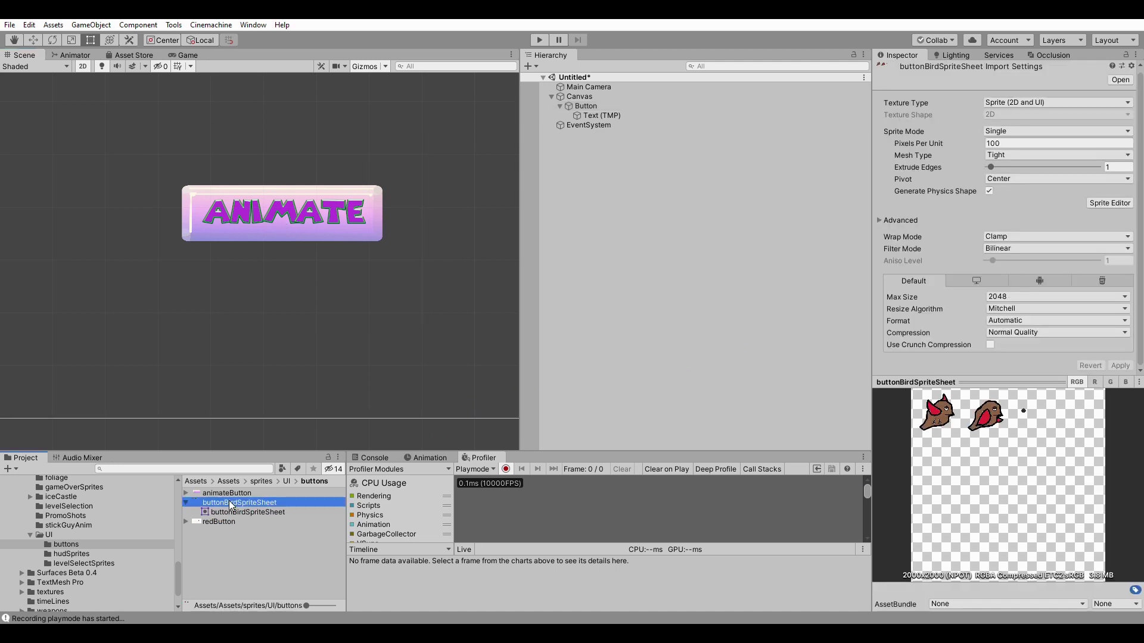
pyautogui.click(1015, 131)
pyautogui.click(1025, 158)
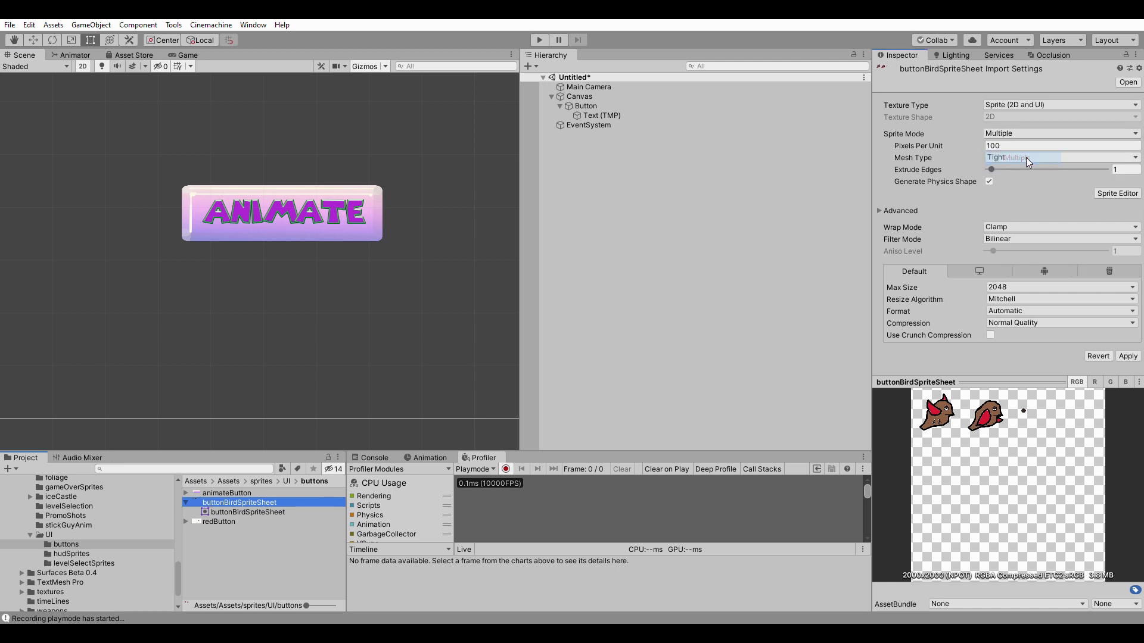
pyautogui.click(1117, 194)
pyautogui.click(617, 345)
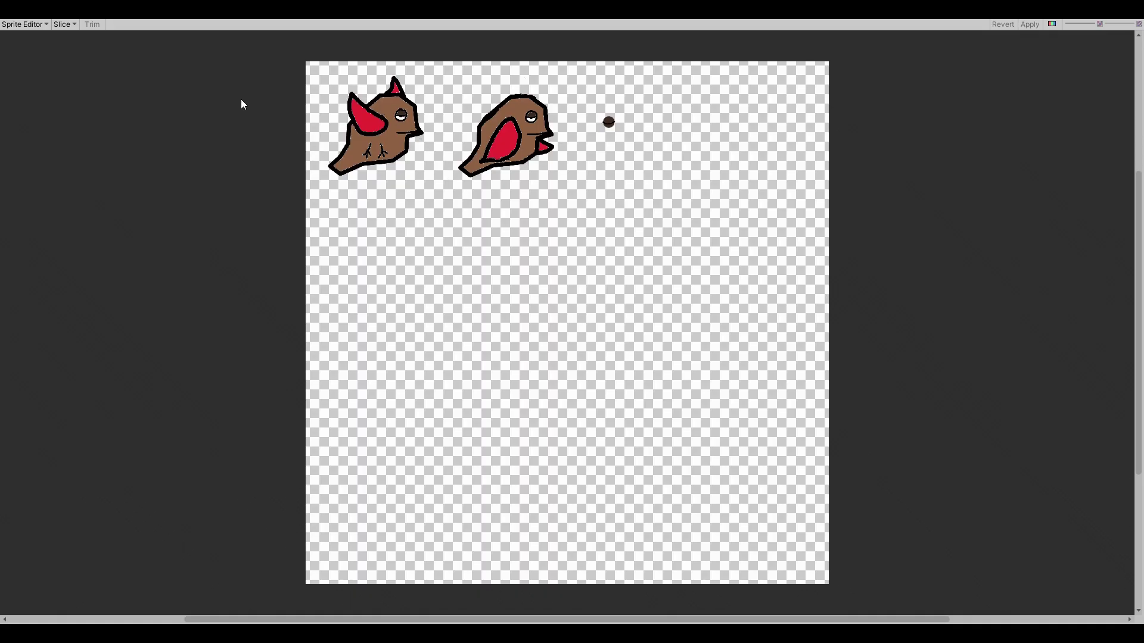
# Slice the sheet using Grid By Cell Size with 512×512 cells.
pyautogui.click(63, 24)
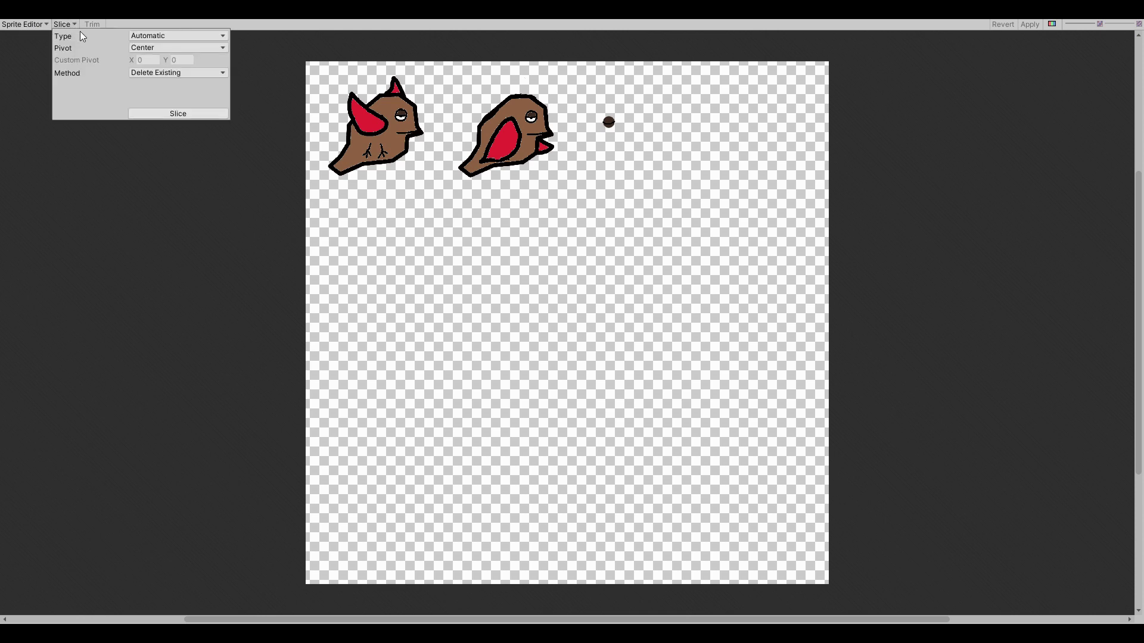
pyautogui.click(182, 37)
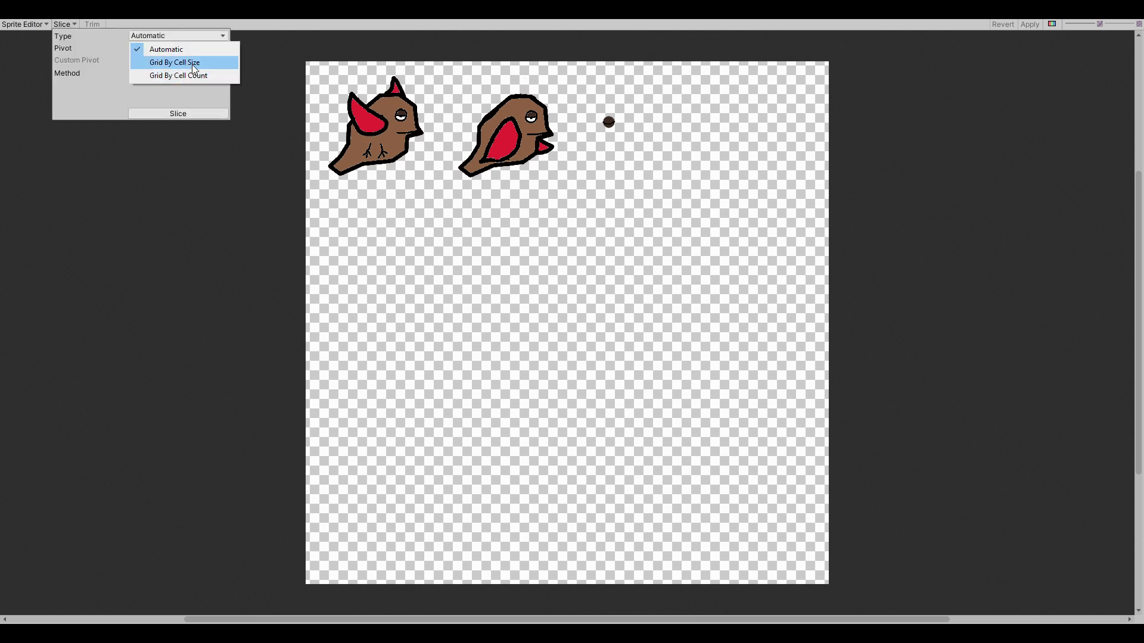
pyautogui.click(197, 62)
pyautogui.click(160, 48)
pyautogui.write('512')
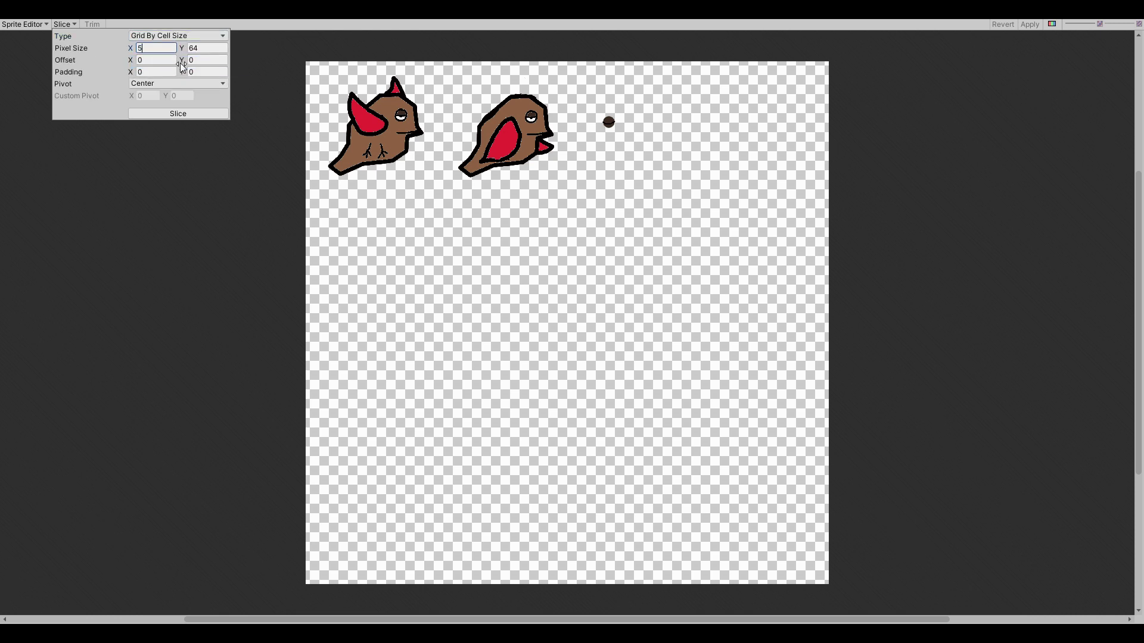
pyautogui.click(192, 60)
pyautogui.click(201, 49)
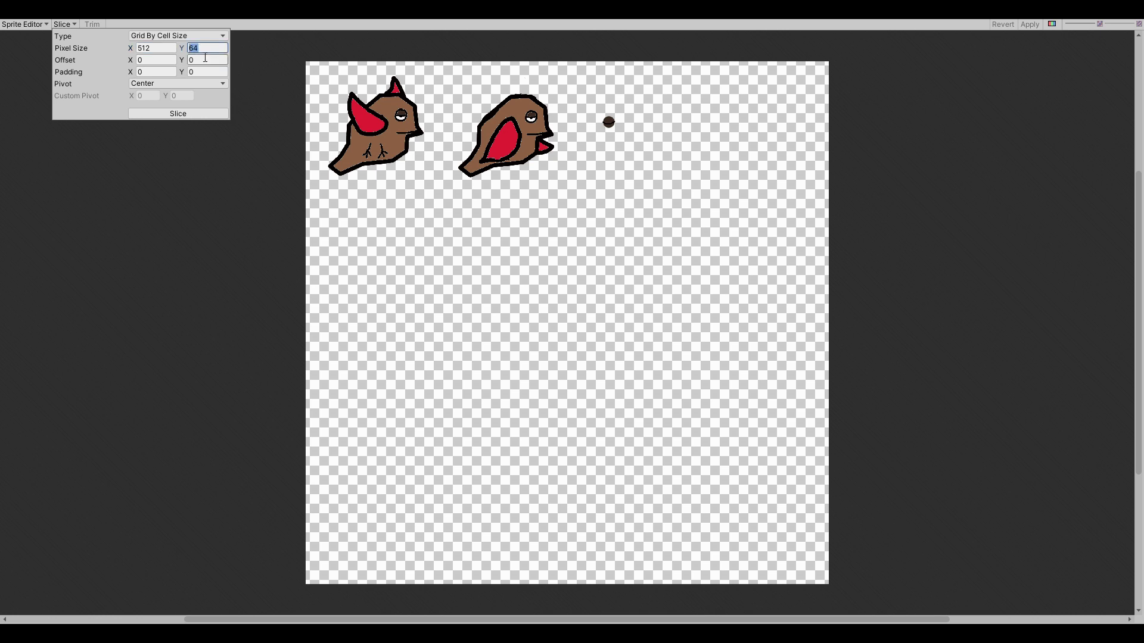
pyautogui.write('512')
pyautogui.click(174, 113)
# Tighten the dark dot sprite's rectangle around the dot and rename it blink.
pyautogui.click(375, 122)
pyautogui.click(518, 133)
pyautogui.click(643, 119)
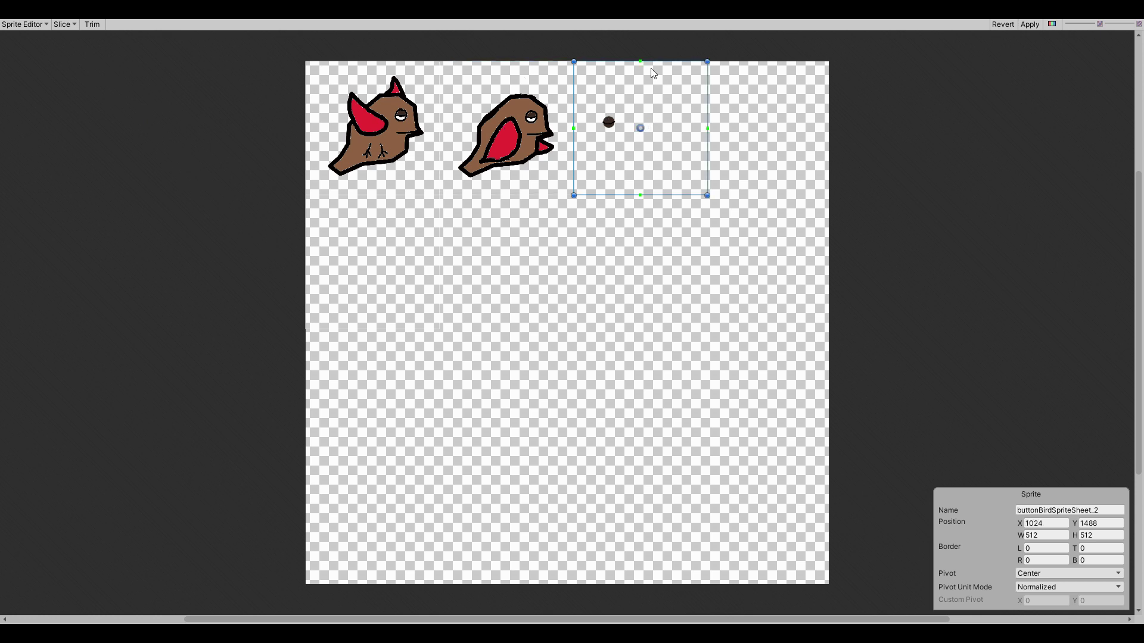
pyautogui.moveTo(574, 61); pyautogui.dragTo(594, 110)
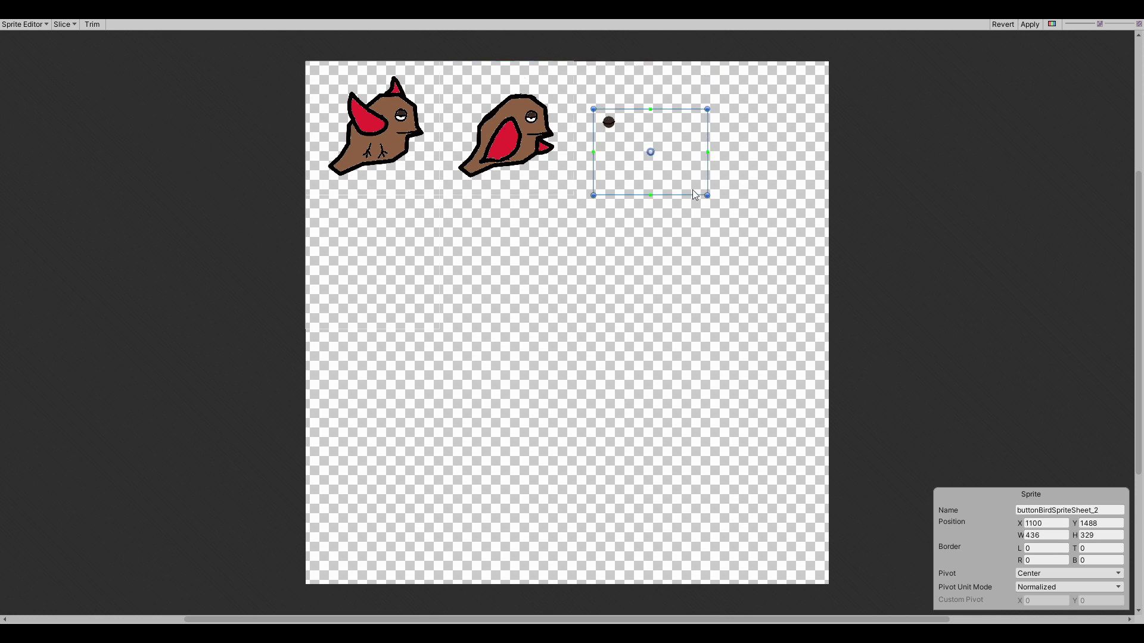
pyautogui.moveTo(707, 195); pyautogui.dragTo(624, 136)
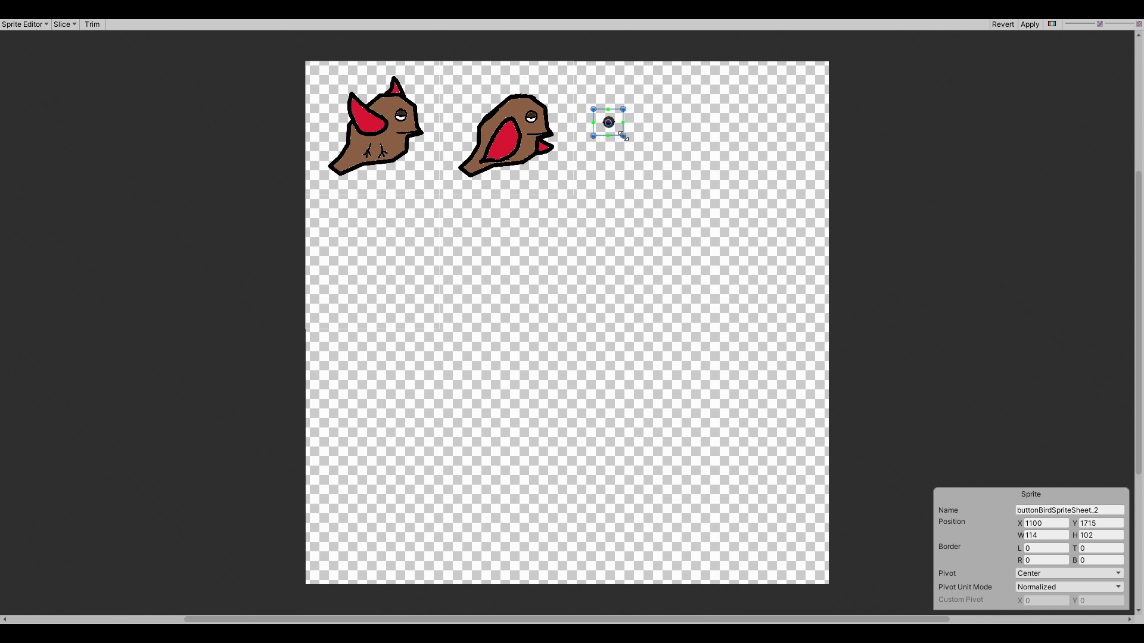
pyautogui.click(1099, 510)
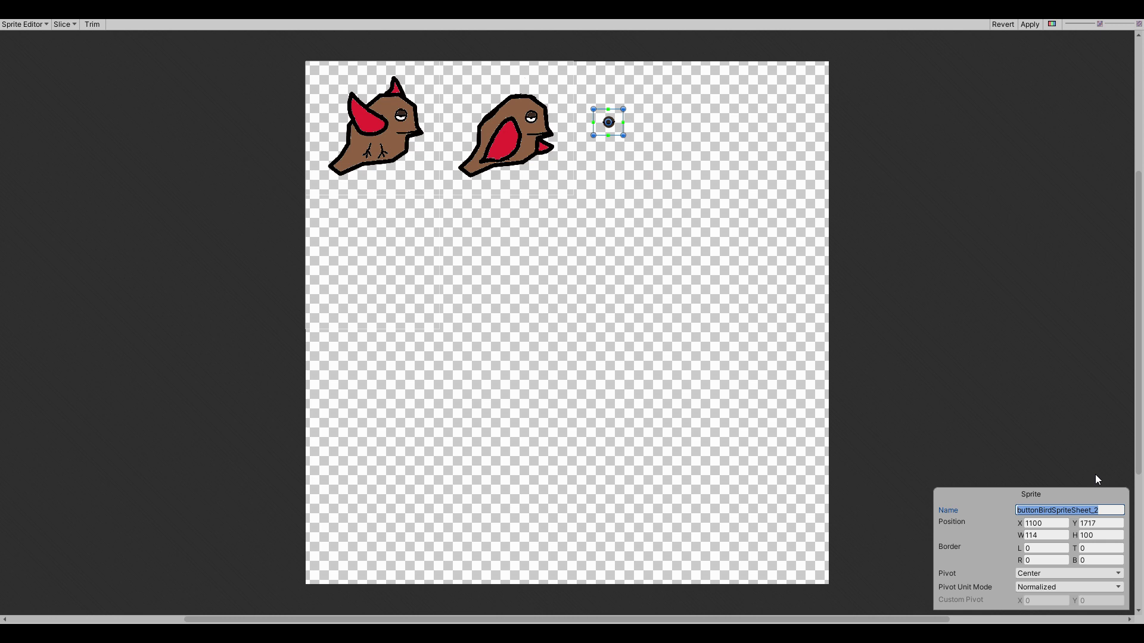
pyautogui.write('blink')
# Review the bird sprites, apply the slicing changes and close the Sprite Editor.
pyautogui.click(405, 150)
pyautogui.click(491, 139)
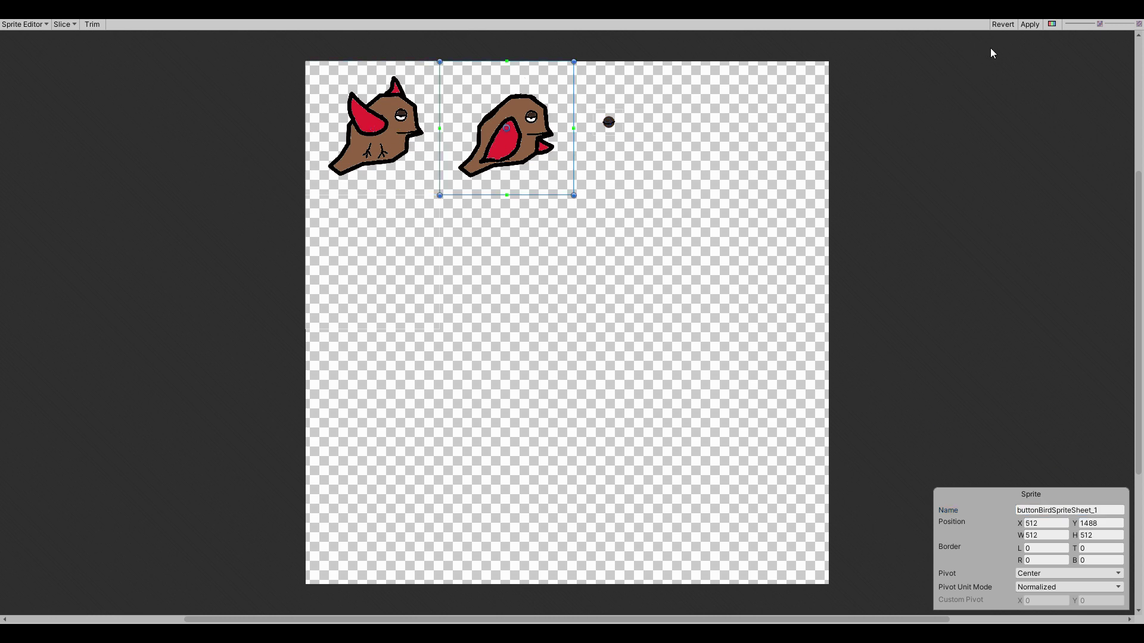
pyautogui.click(1030, 25)
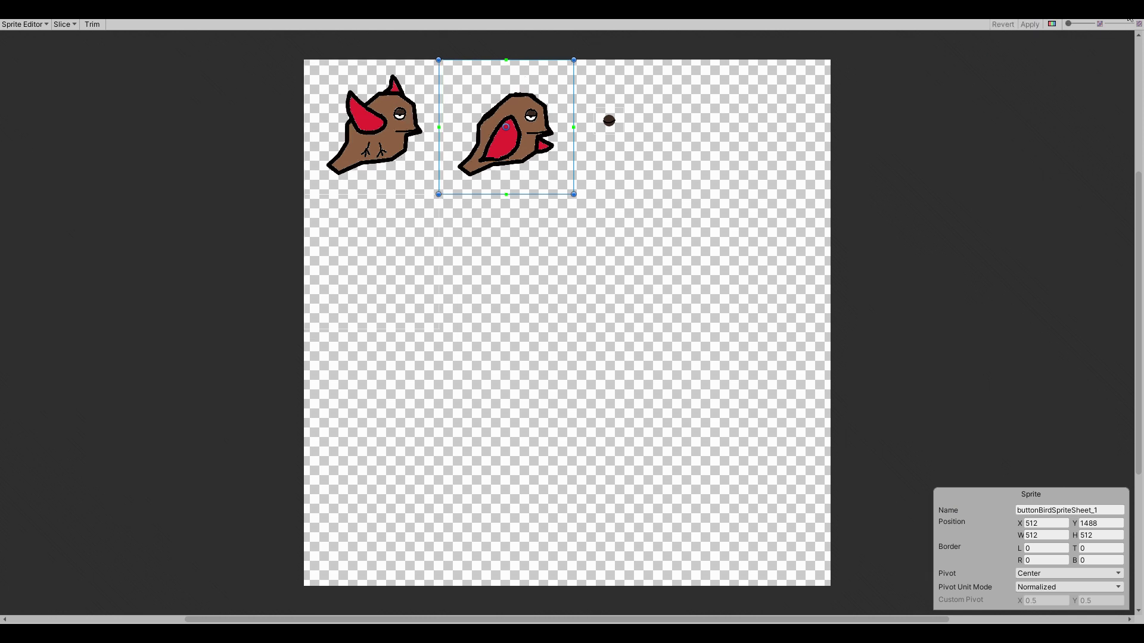
pyautogui.hotkey('ctrl', 'w')
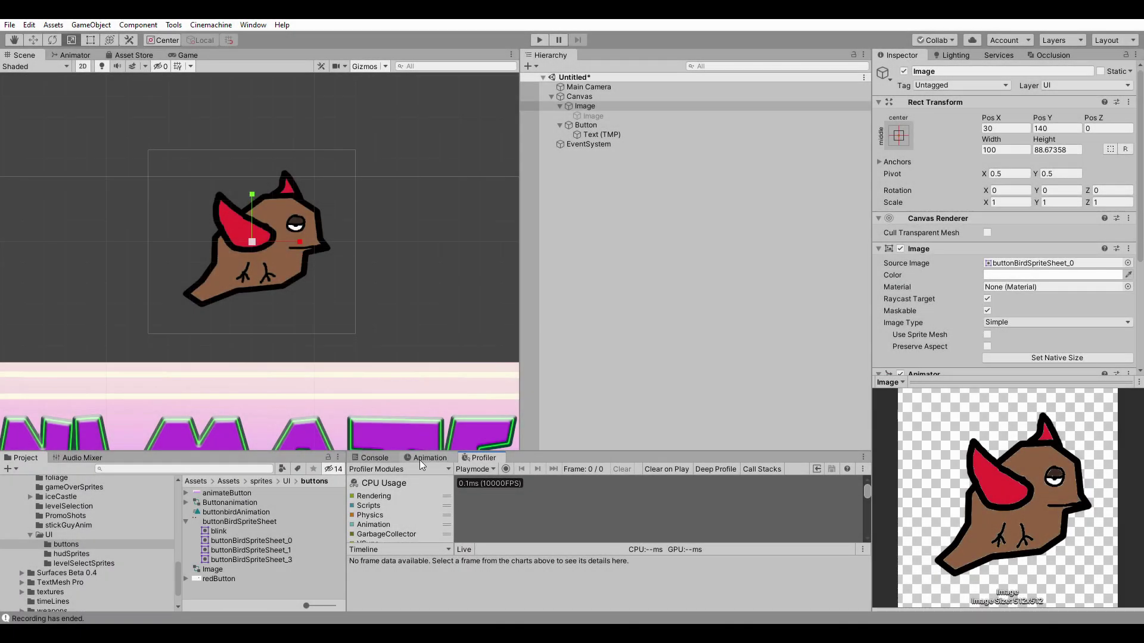
# Preview the buttonbirdAnimation clip and scrub through frames 9 and 11.
pyautogui.click(425, 459)
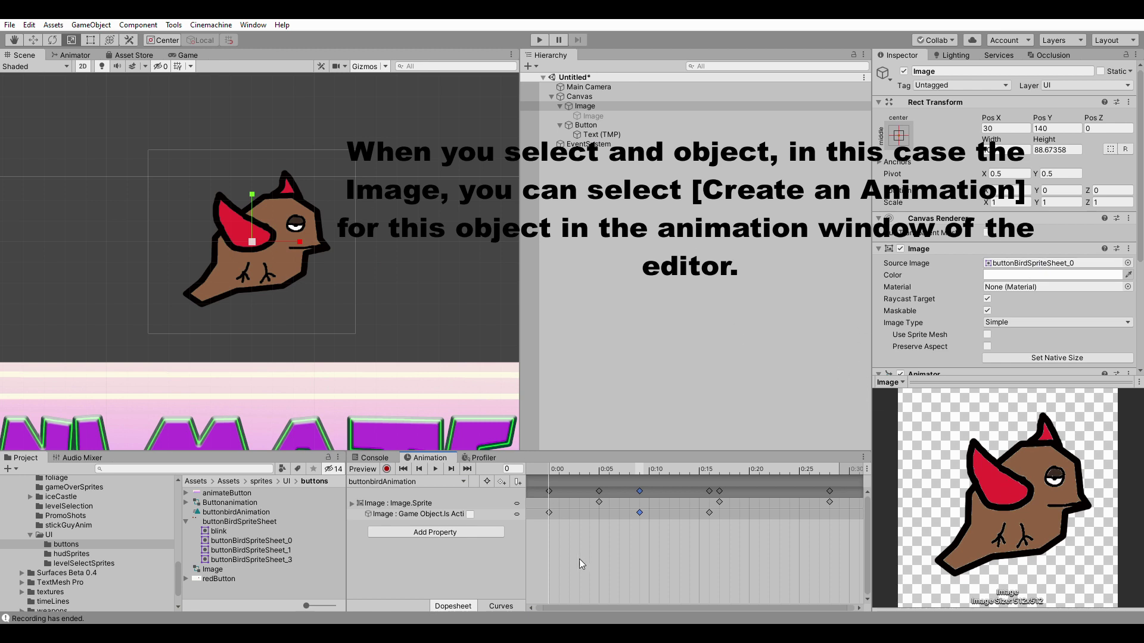
pyautogui.click(435, 469)
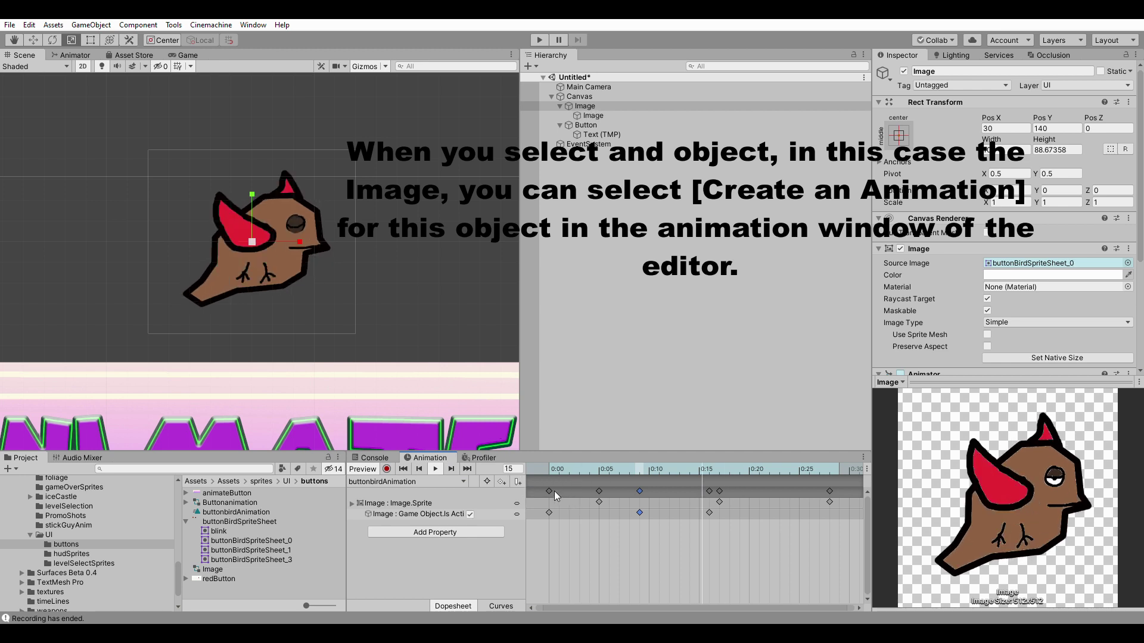
pyautogui.click(437, 468)
pyautogui.moveTo(545, 470); pyautogui.dragTo(831, 476)
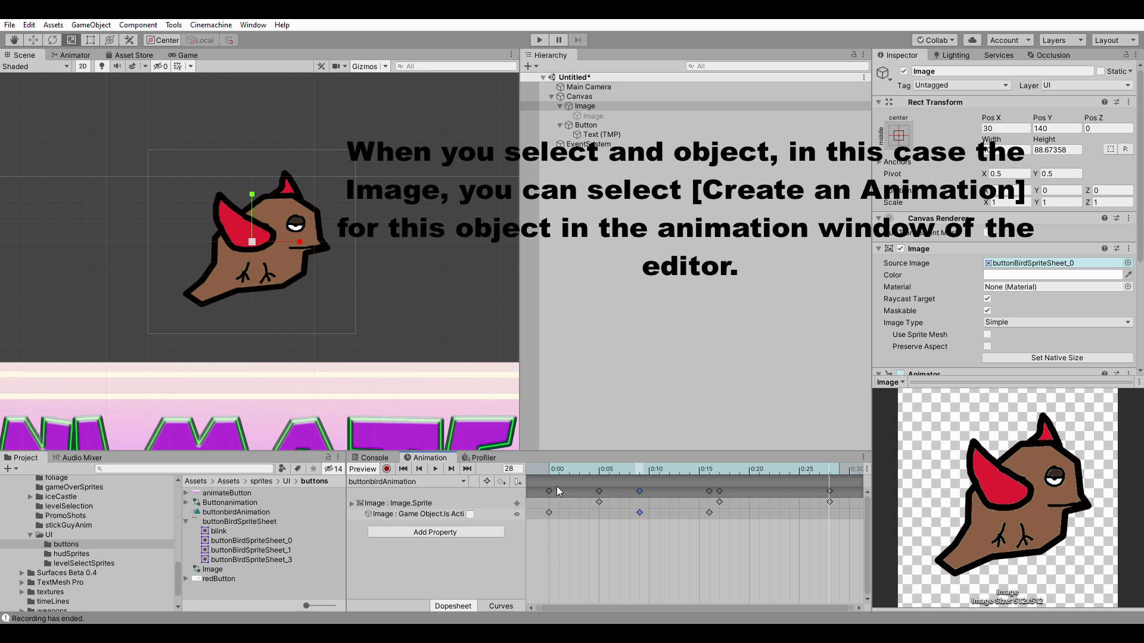
pyautogui.moveTo(596, 472); pyautogui.dragTo(646, 471)
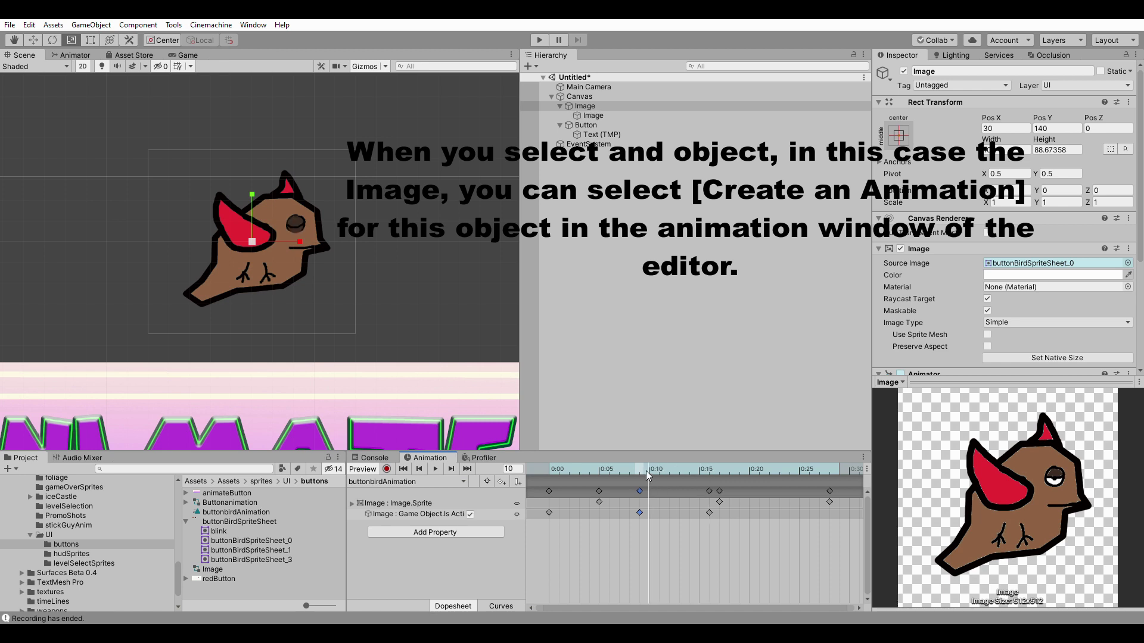
# Inspect the inner Image's keys at frame 16, then reselect the Image and play the clip.
pyautogui.click(590, 117)
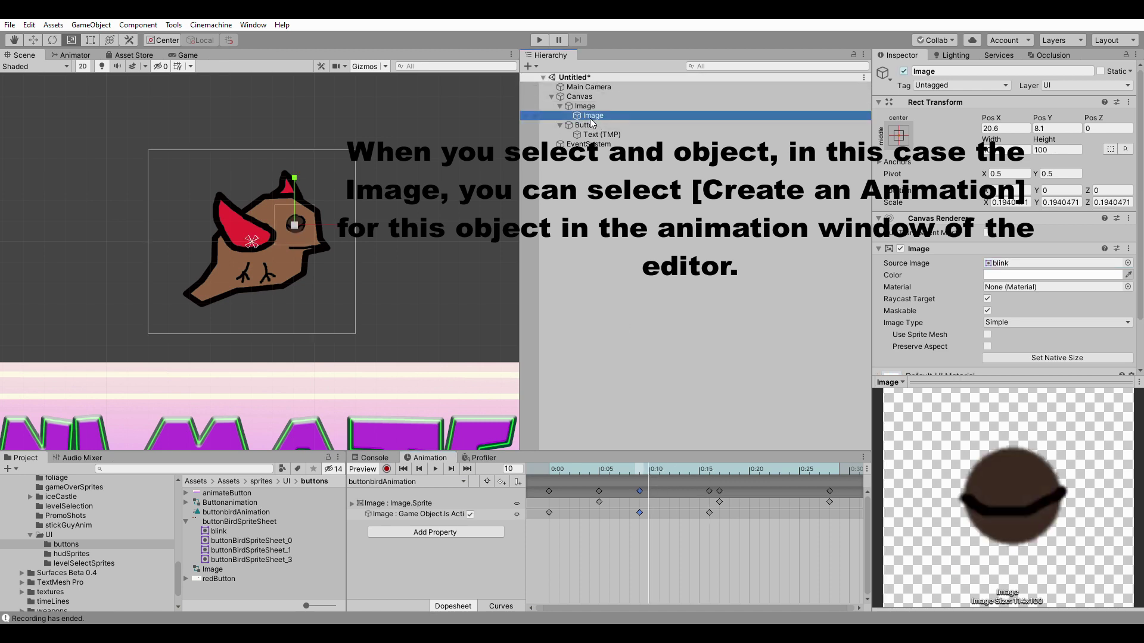
pyautogui.click(709, 468)
pyautogui.click(709, 492)
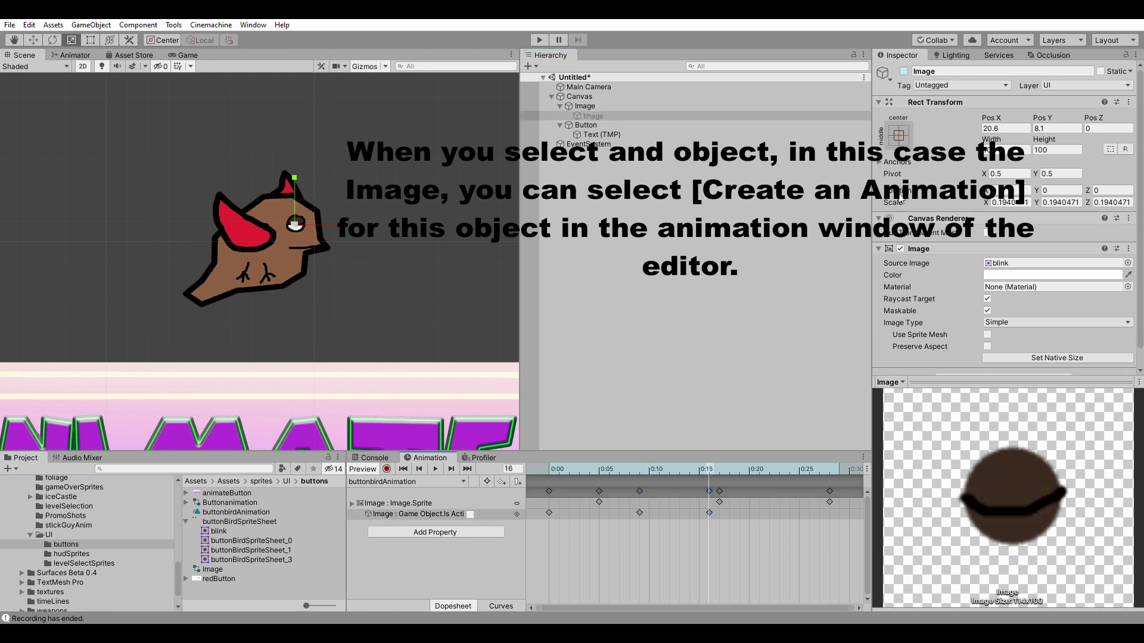
pyautogui.click(584, 106)
pyautogui.click(581, 96)
pyautogui.click(581, 107)
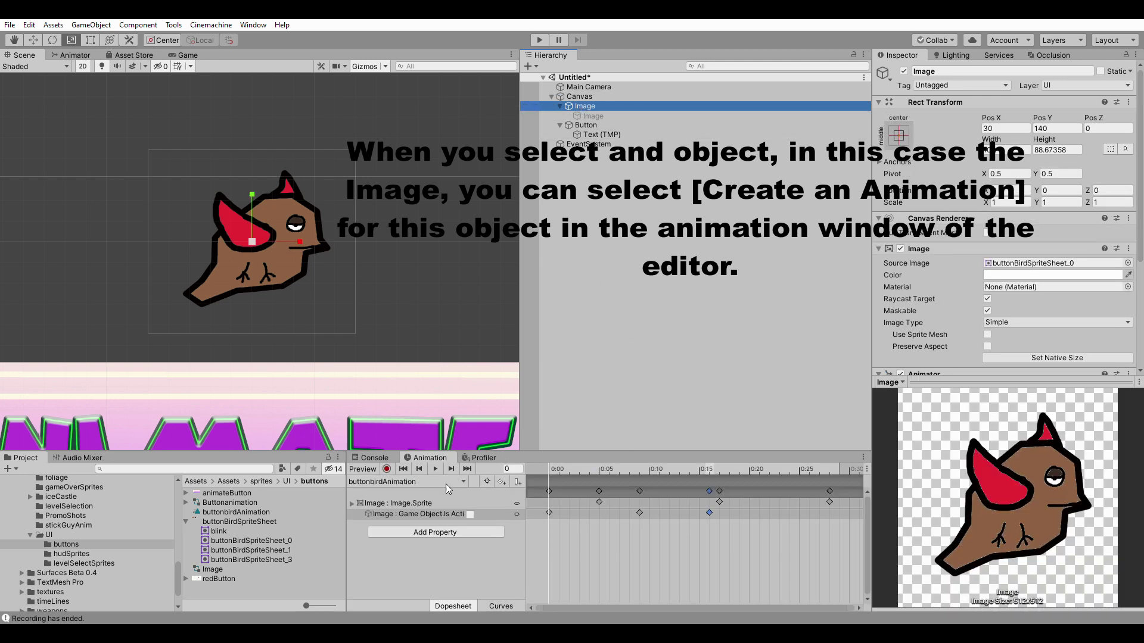
pyautogui.click(434, 469)
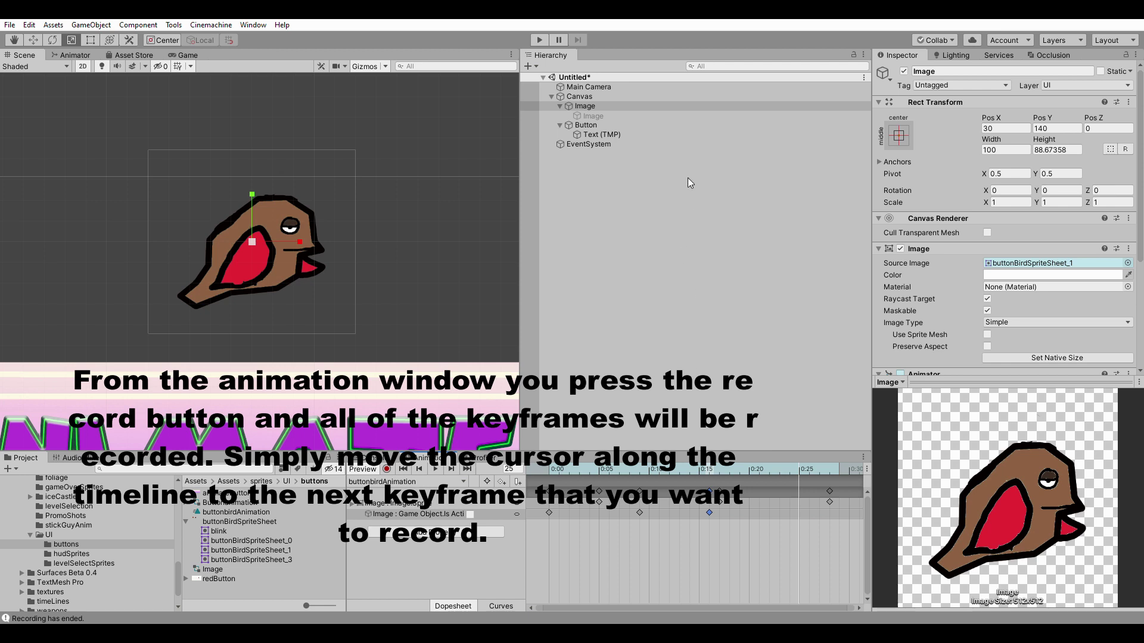
# Check the buttonbirdAnimation clip settings, then untick the bird Image's active checkbox.
pyautogui.scroll(-5, 955, 286)
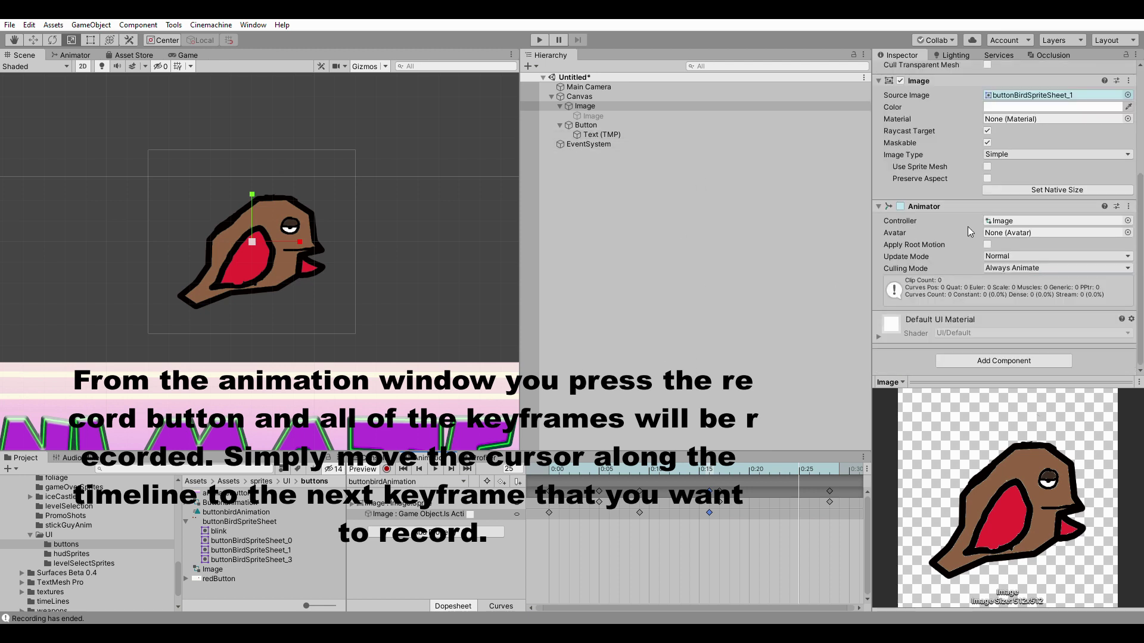
pyautogui.click(228, 514)
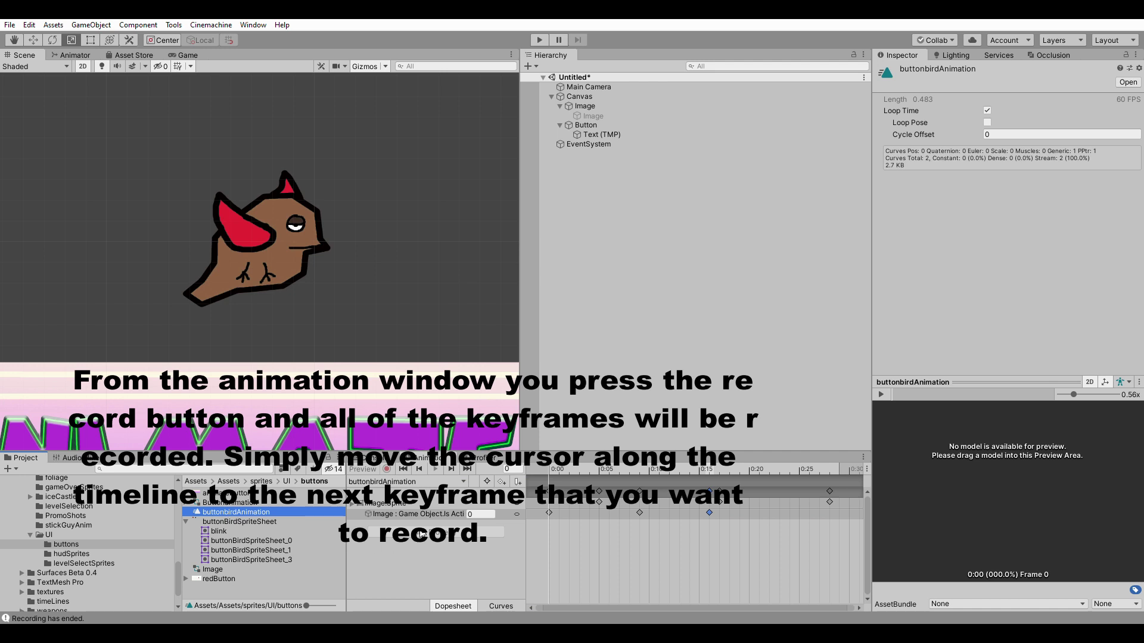
pyautogui.click(584, 106)
pyautogui.click(904, 72)
pyautogui.click(904, 72)
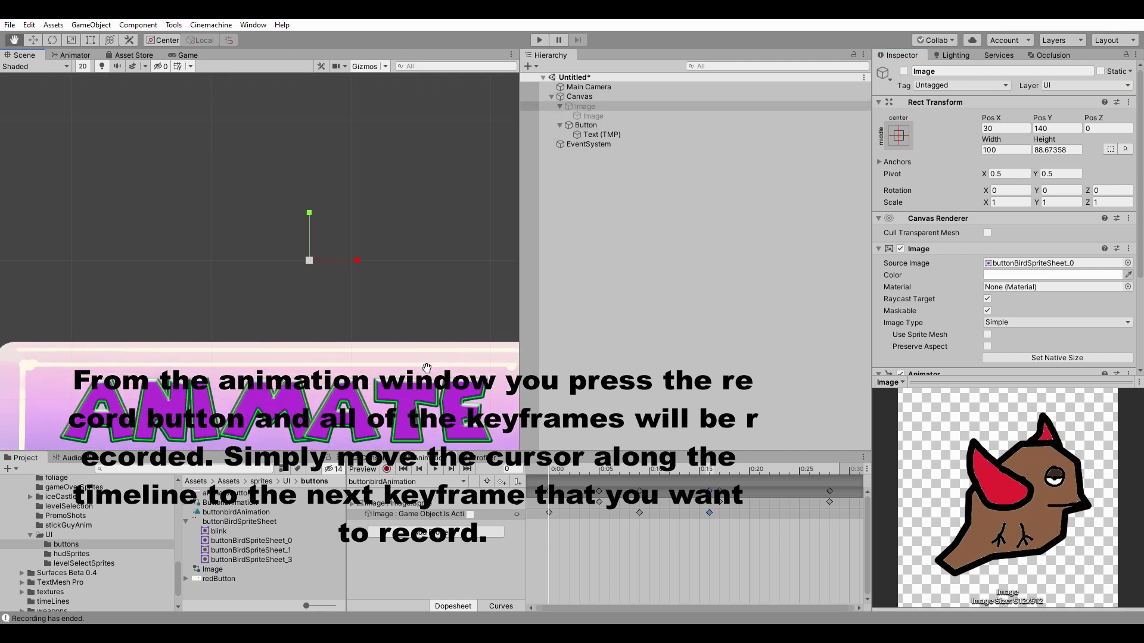
# Set the Button's Transition to Sprite Swap, using buttonBirdSpriteSheet_0 as the Pressed Sprite.
pyautogui.click(587, 125)
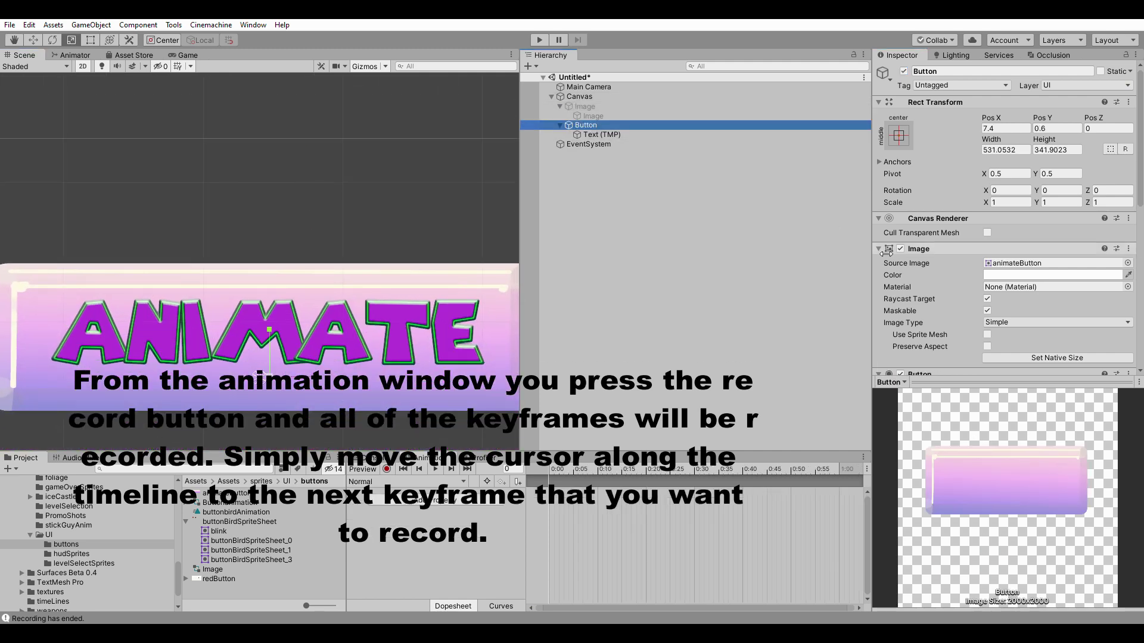
pyautogui.scroll(-5, 1013, 296)
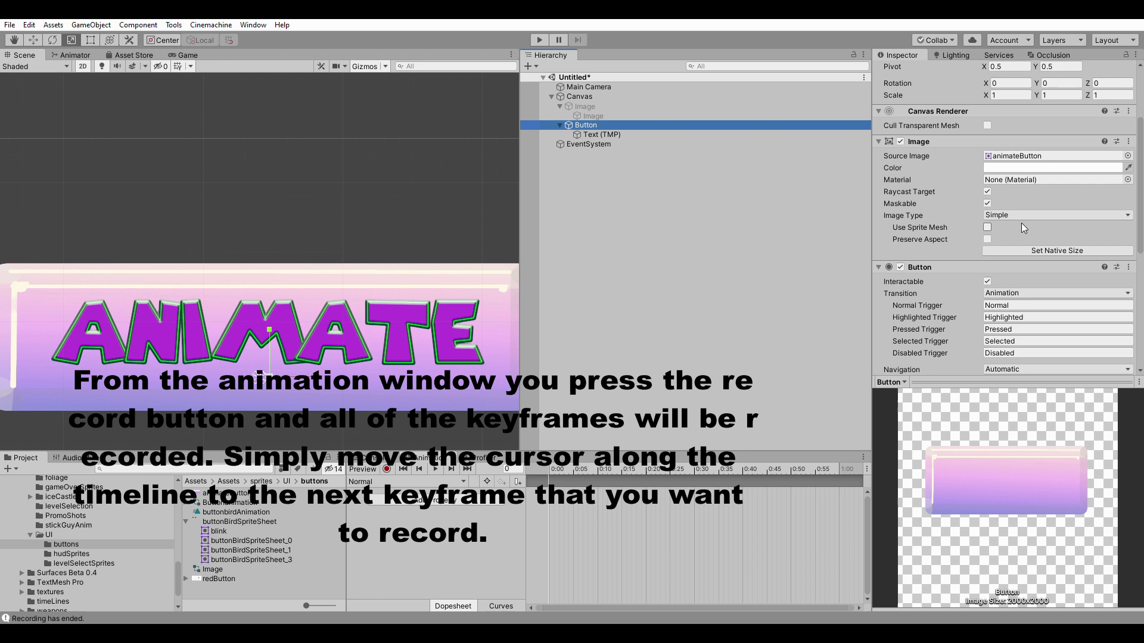
pyautogui.click(1026, 290)
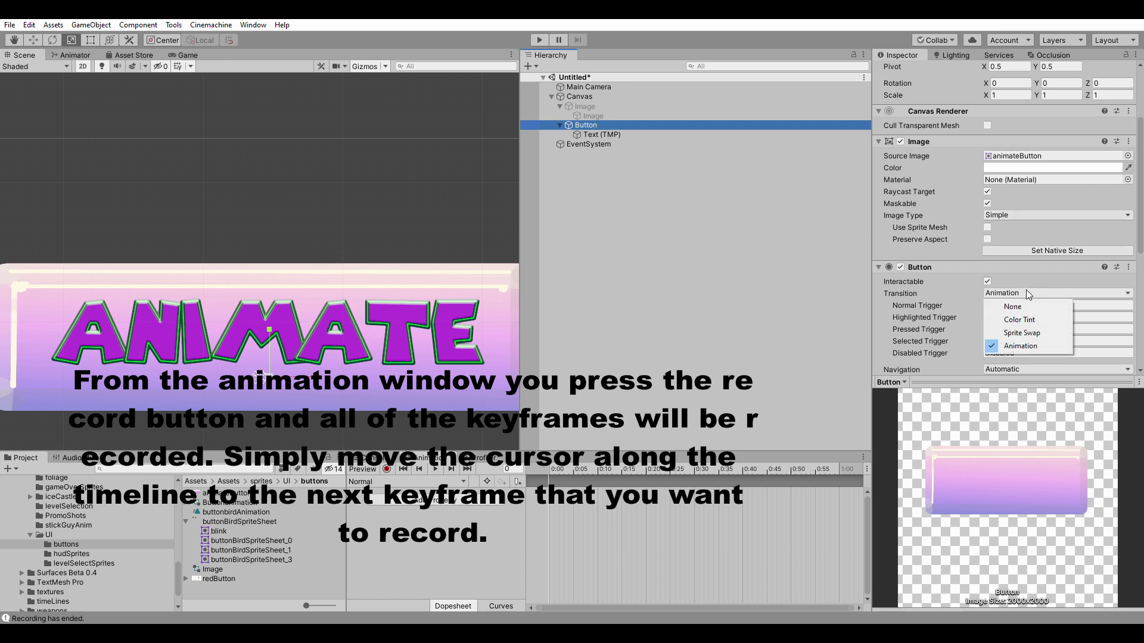
pyautogui.click(1029, 333)
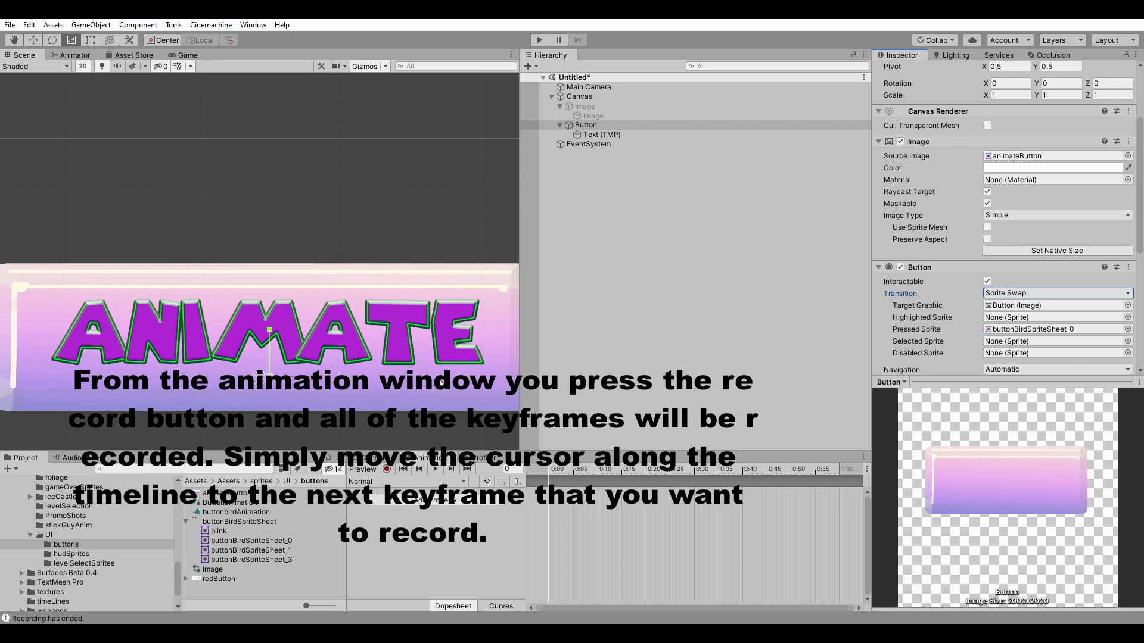
pyautogui.scroll(-1, 411, 356)
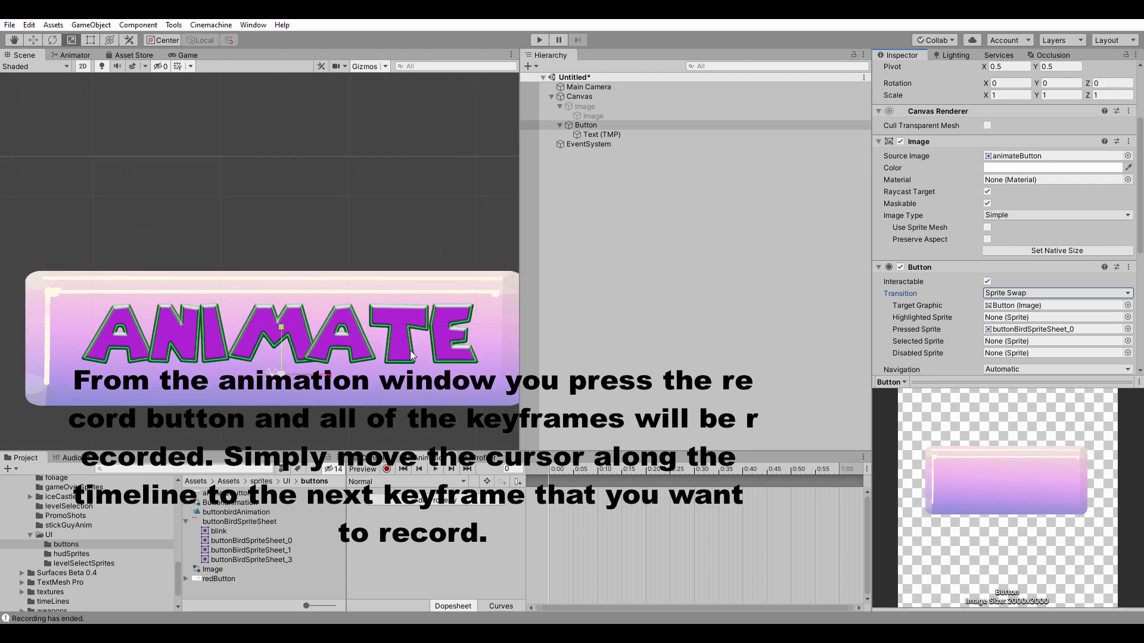
pyautogui.scroll(-3, 411, 356)
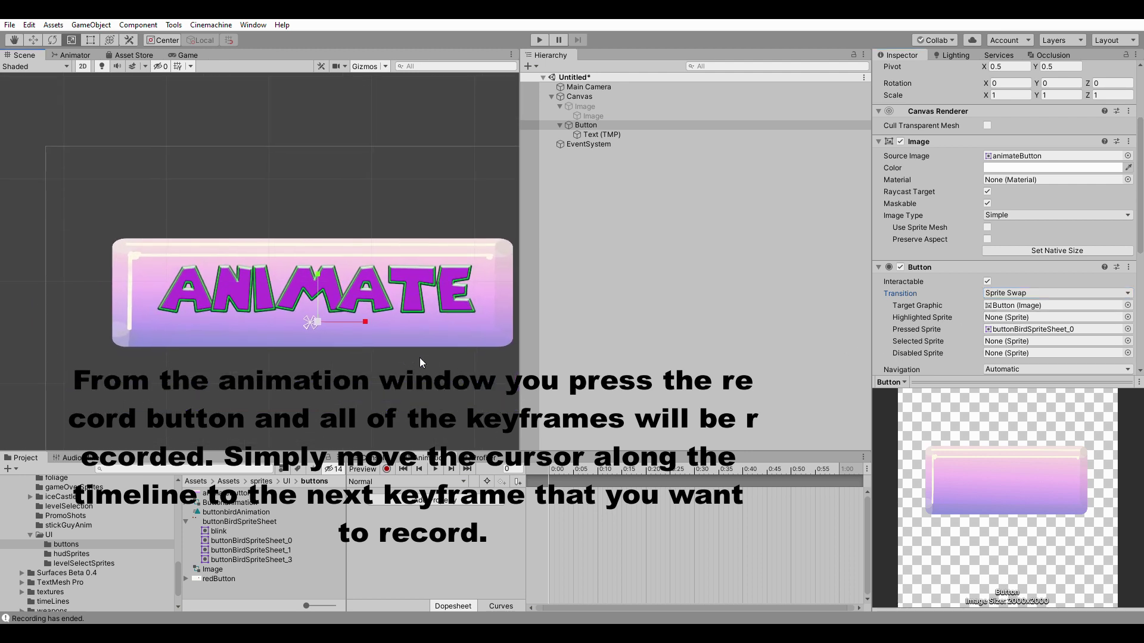
pyautogui.click(1049, 329)
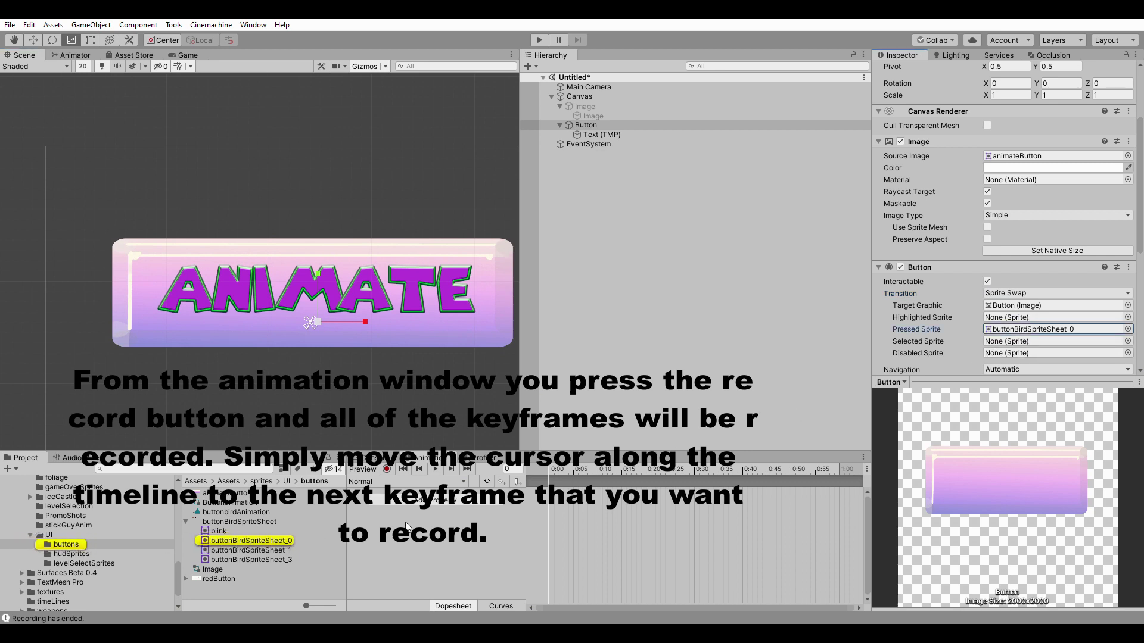
# Enter play mode and press the ANIMATE button repeatedly to see the bird sprite.
pyautogui.click(540, 40)
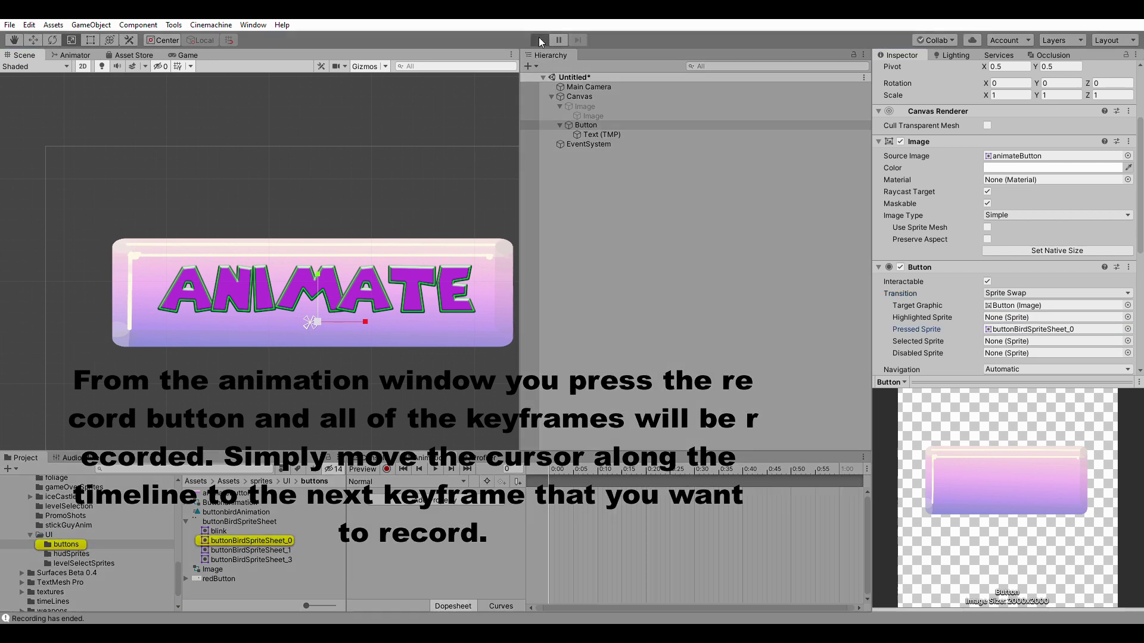
pyautogui.hotkey('ctrl', 'p')
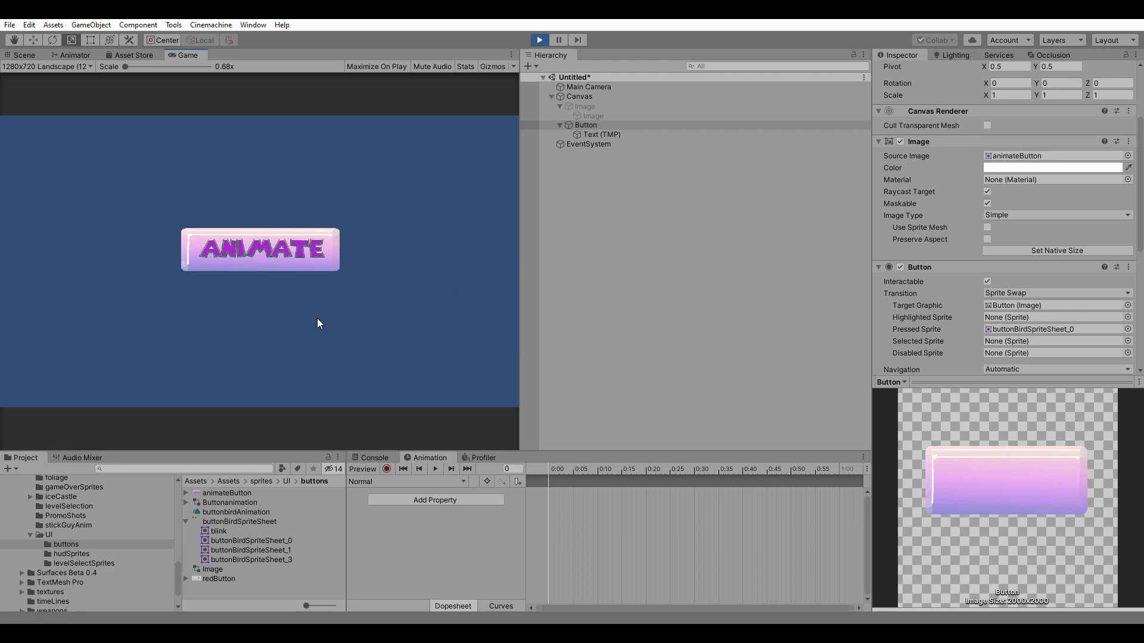
pyautogui.click(280, 262)
pyautogui.click(285, 261)
pyautogui.click(288, 259)
pyautogui.click(289, 259)
# Disable the TextMeshPro label, test the blank button's bird swap, then re-enable the label.
pyautogui.click(600, 133)
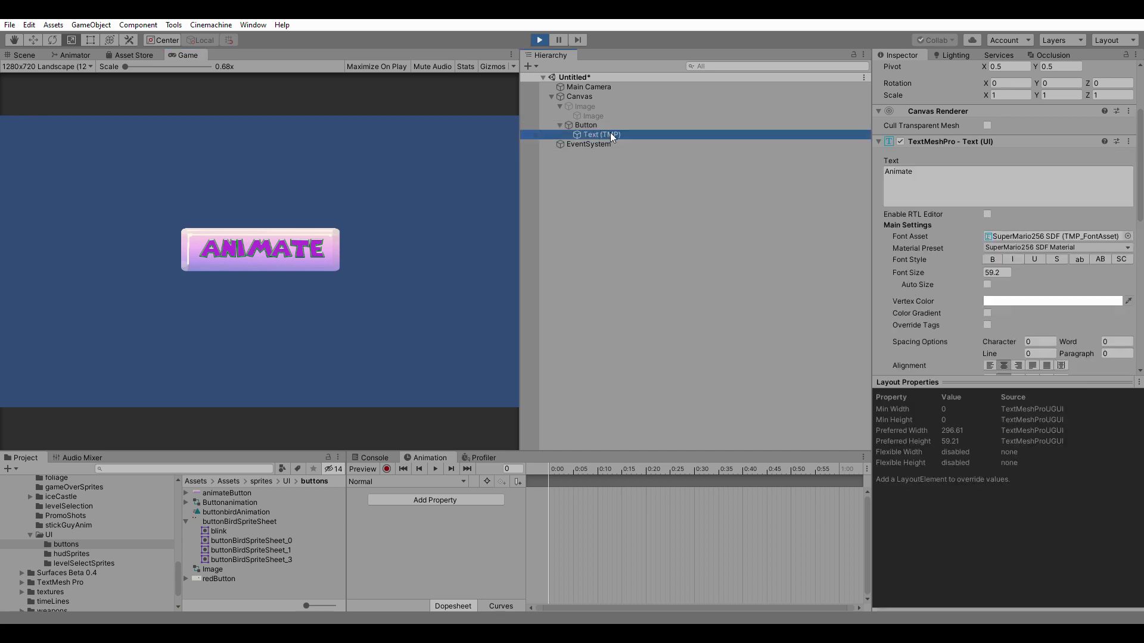
pyautogui.click(901, 142)
pyautogui.click(568, 129)
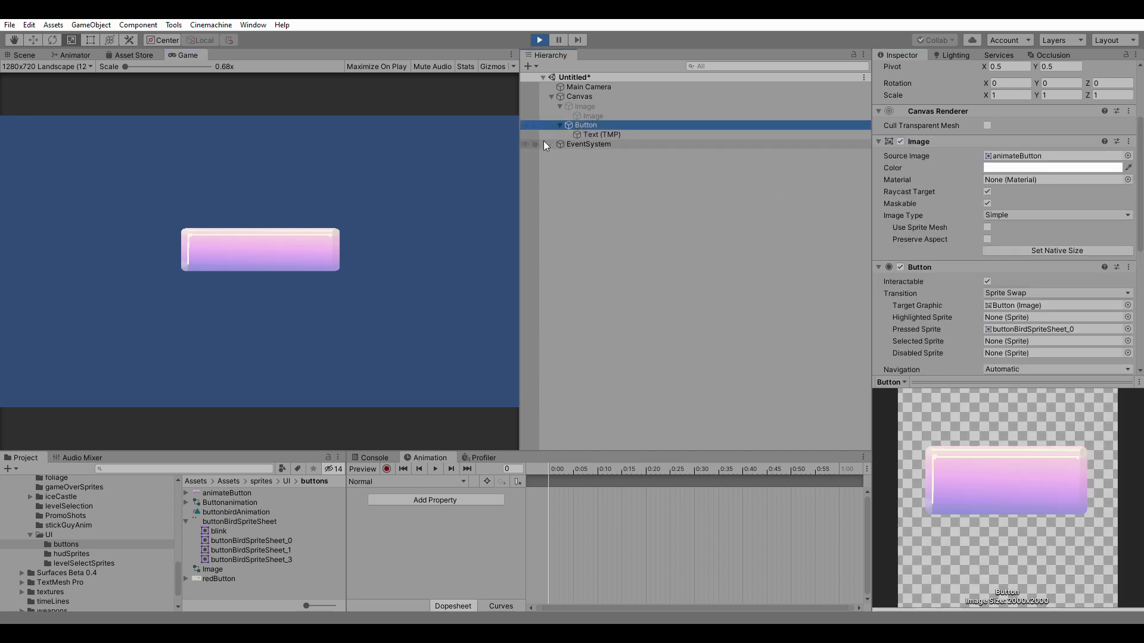
pyautogui.click(262, 259)
pyautogui.click(262, 258)
pyautogui.click(266, 257)
pyautogui.click(265, 257)
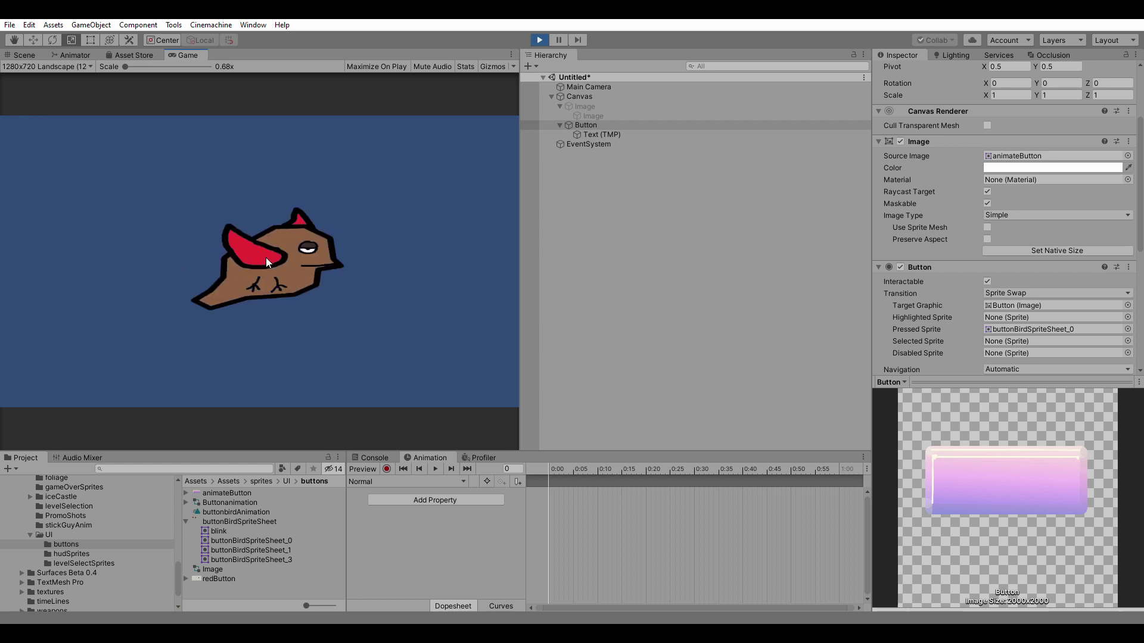
pyautogui.click(266, 257)
pyautogui.click(267, 256)
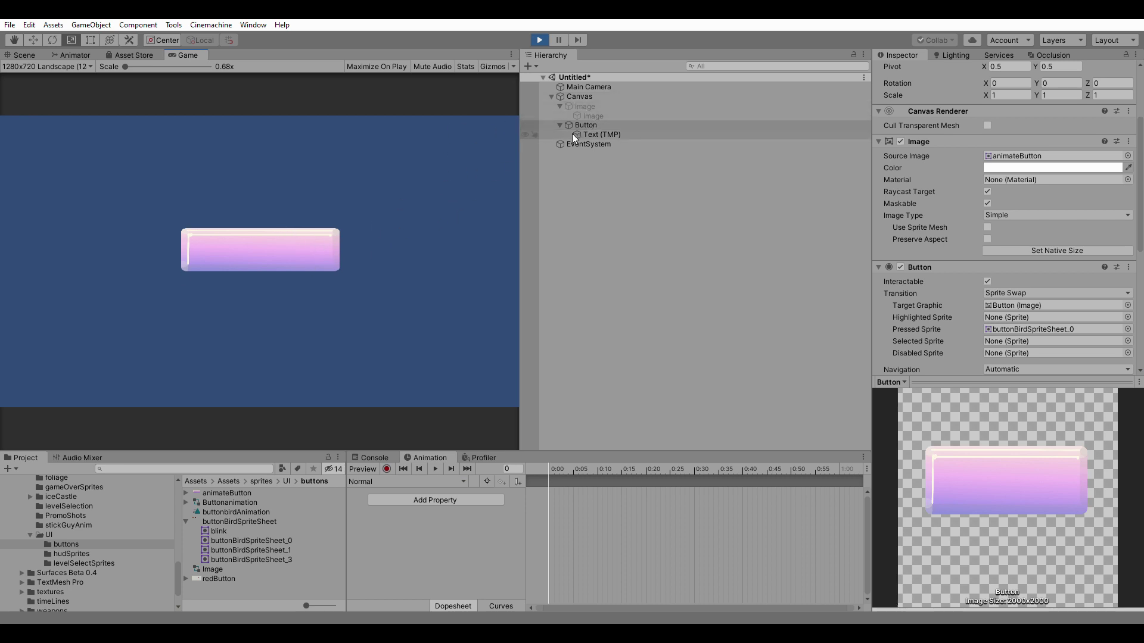
pyautogui.click(602, 133)
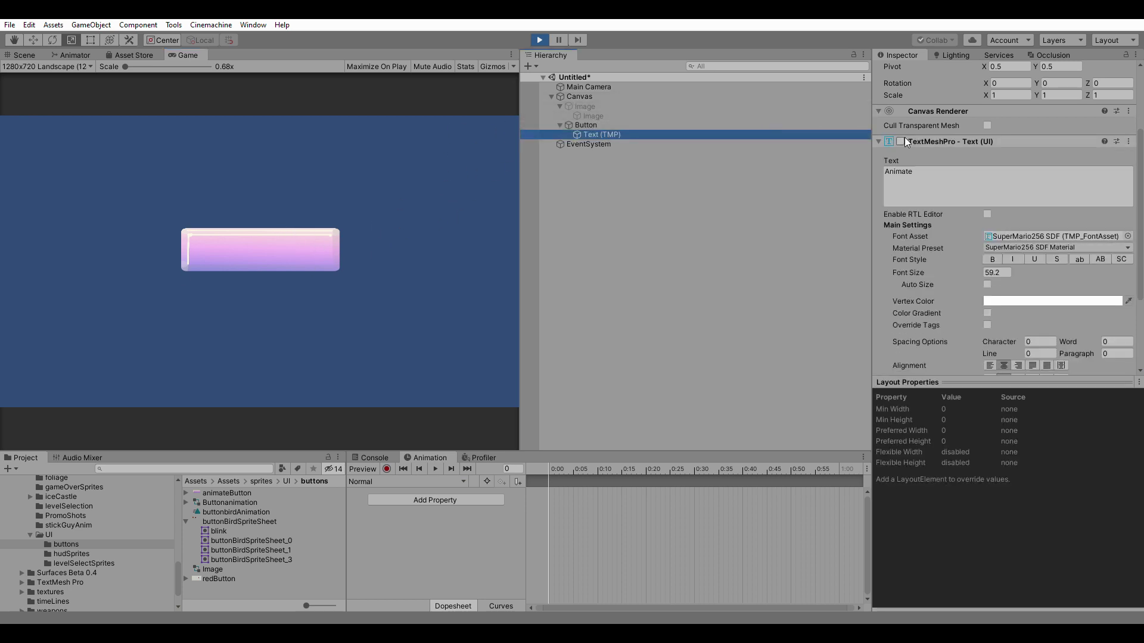
pyautogui.click(901, 141)
# Exit play mode and set the Button's Transition to Animation.
pyautogui.click(540, 40)
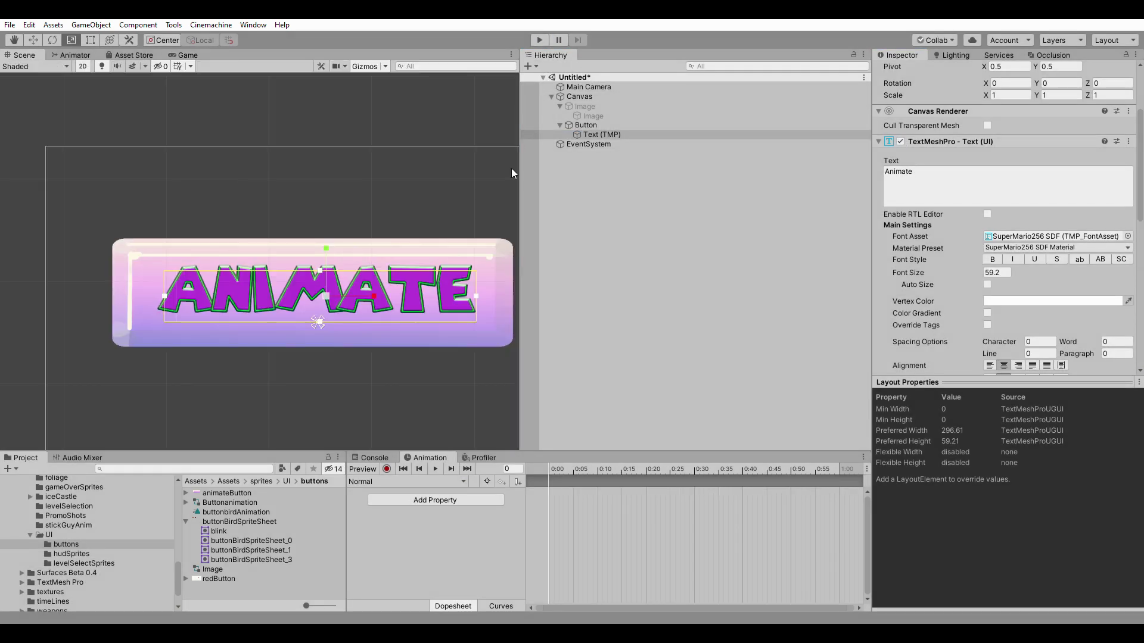
pyautogui.click(590, 124)
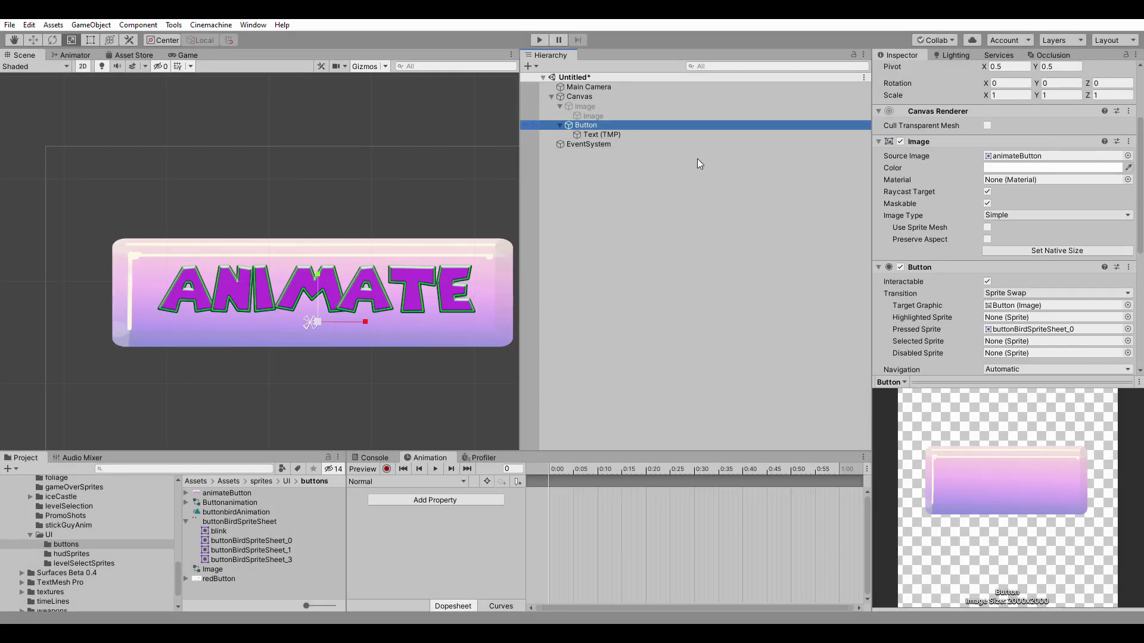
pyautogui.click(1035, 292)
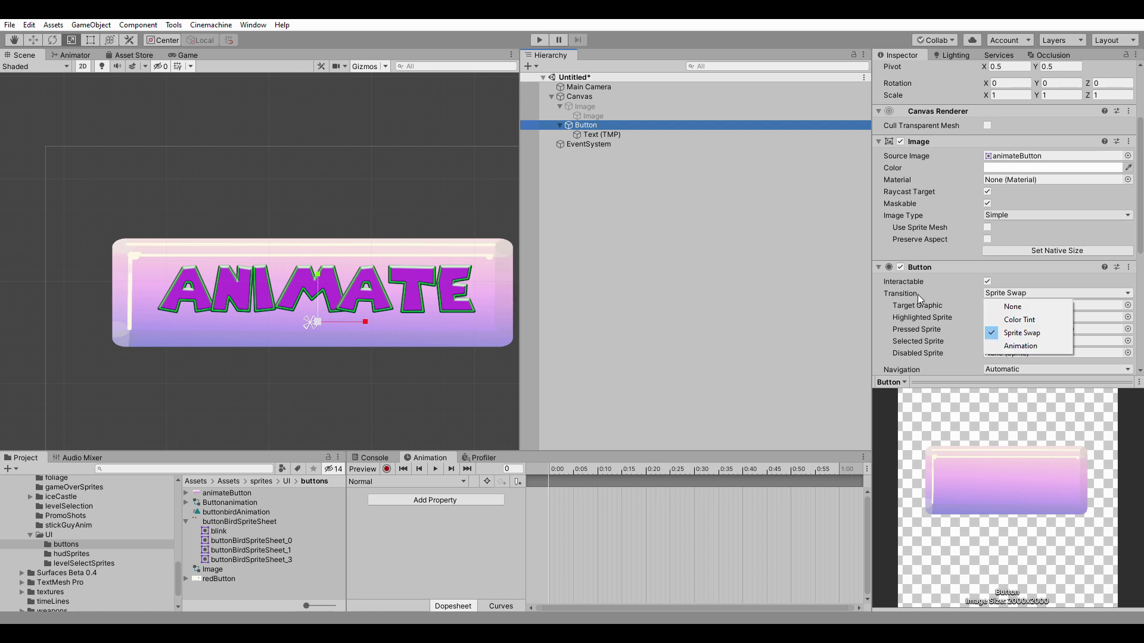
pyautogui.click(1018, 319)
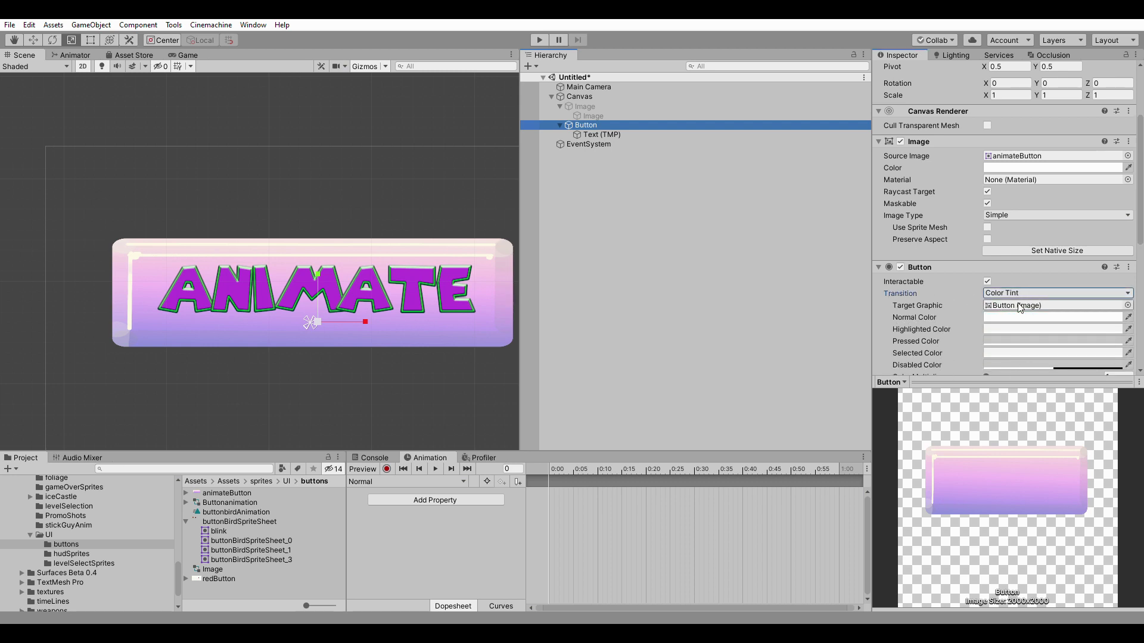
pyautogui.click(1026, 293)
pyautogui.click(1033, 333)
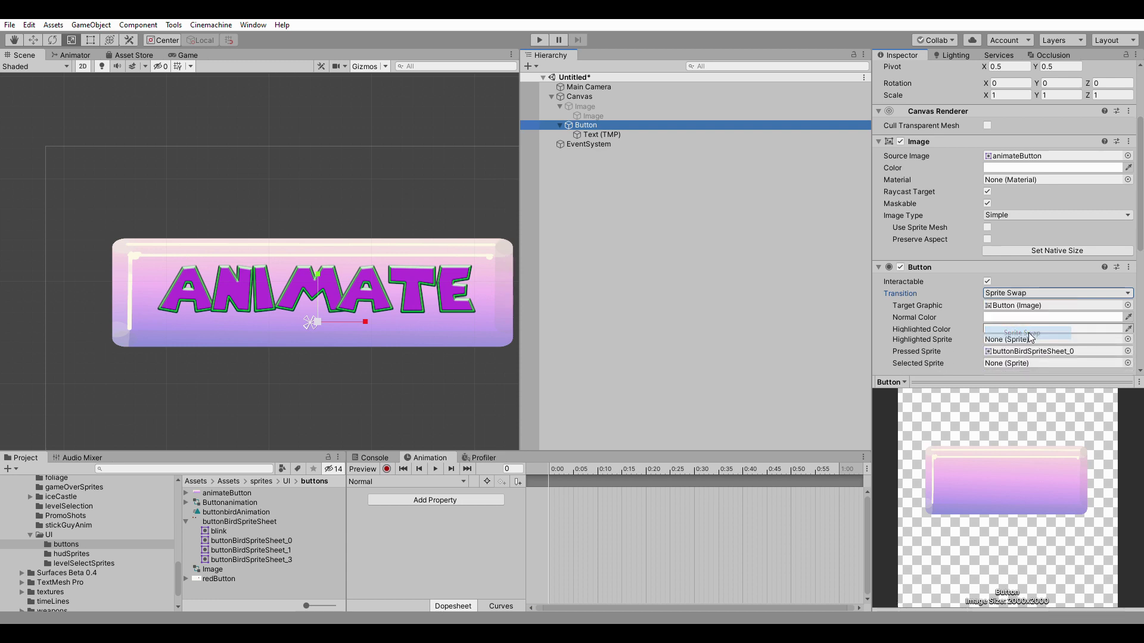
pyautogui.click(1032, 294)
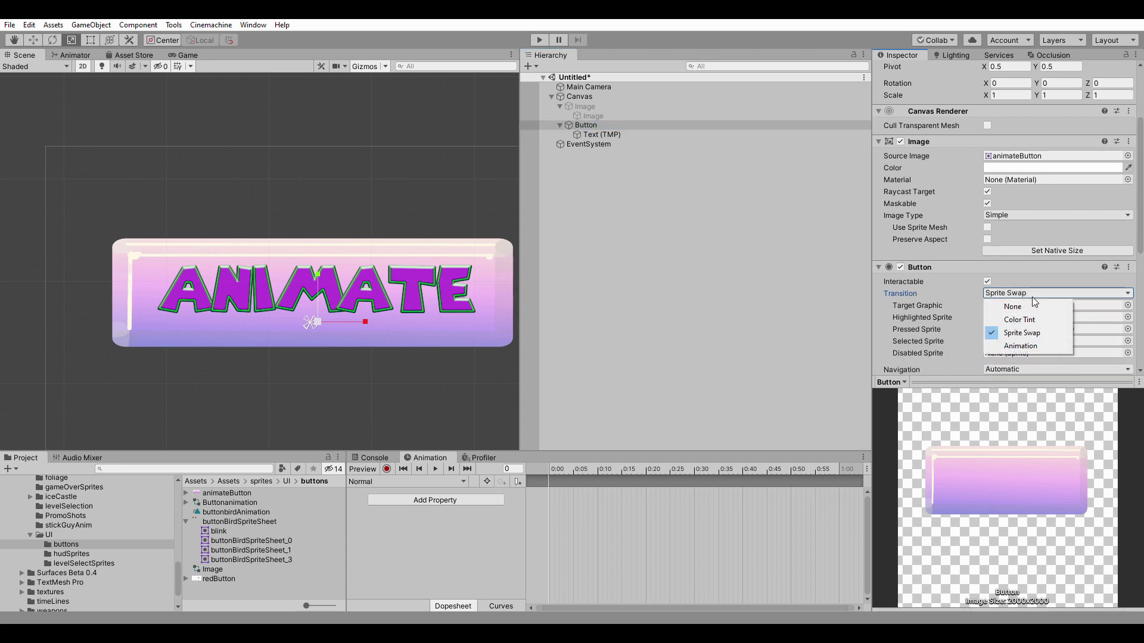
pyautogui.click(1030, 346)
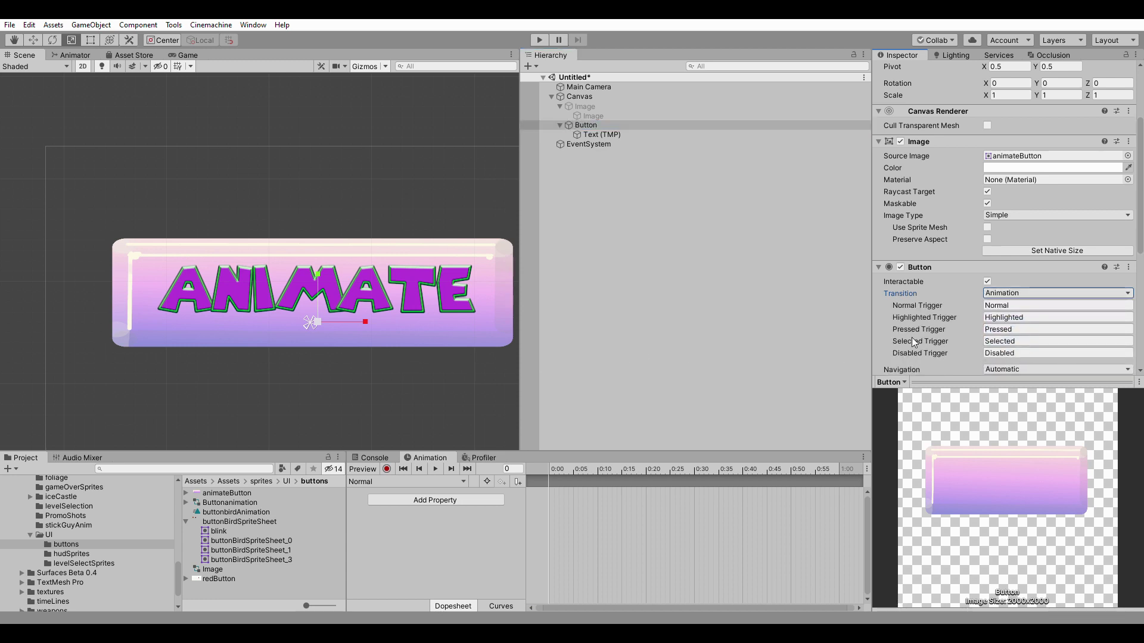
# Remove the Button's existing Animator component.
pyautogui.scroll(-5, 971, 330)
pyautogui.scroll(3, 981, 314)
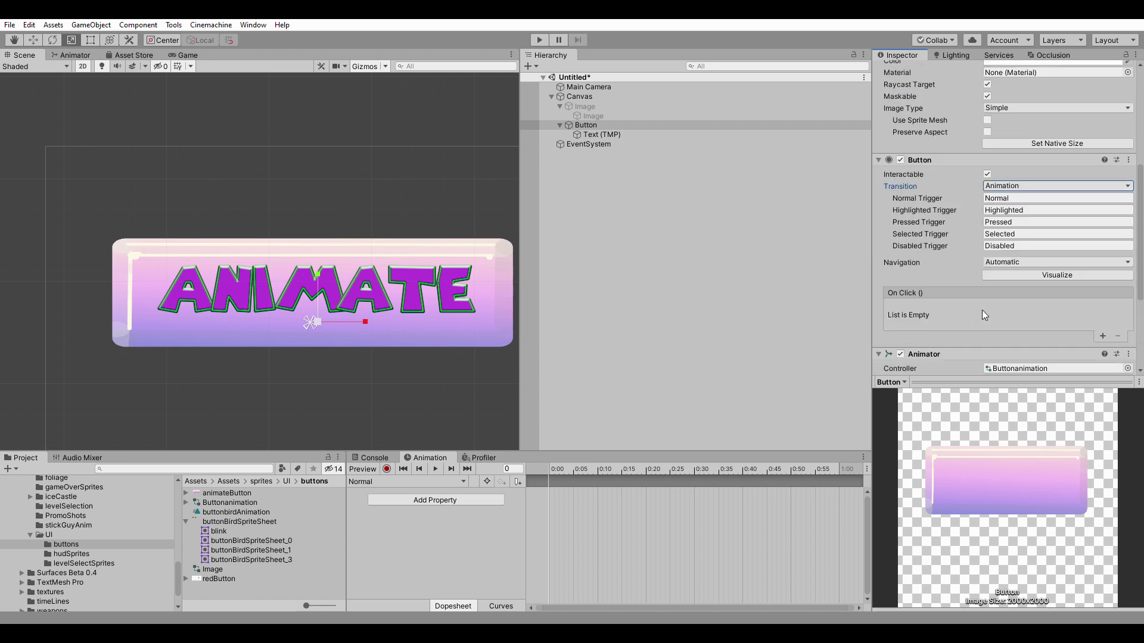
pyautogui.click(1129, 354)
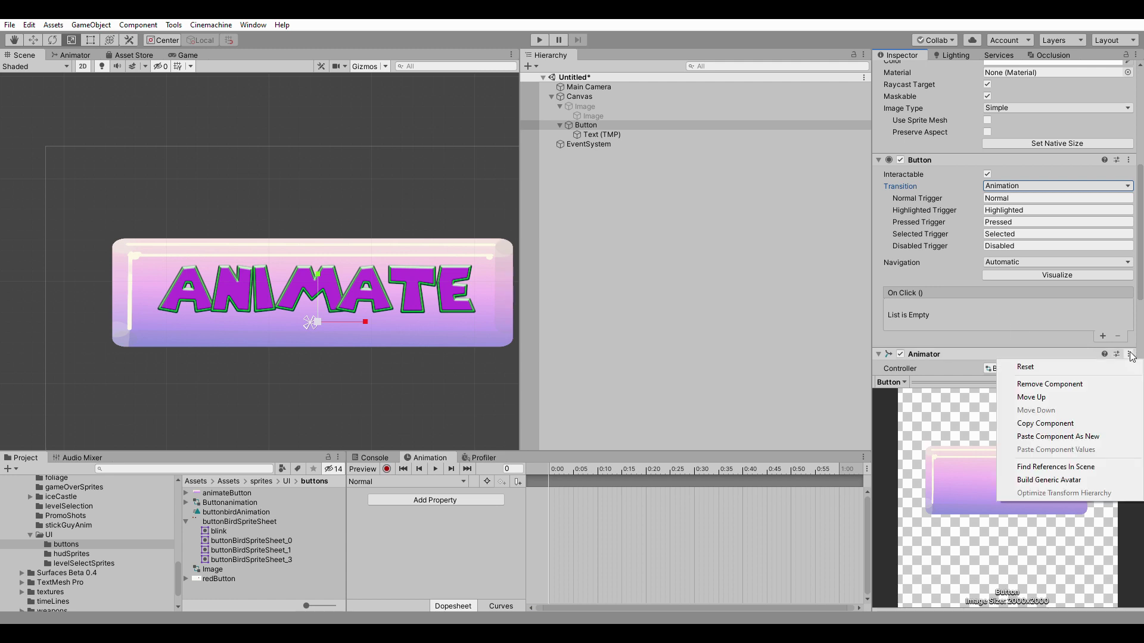
pyautogui.click(1048, 385)
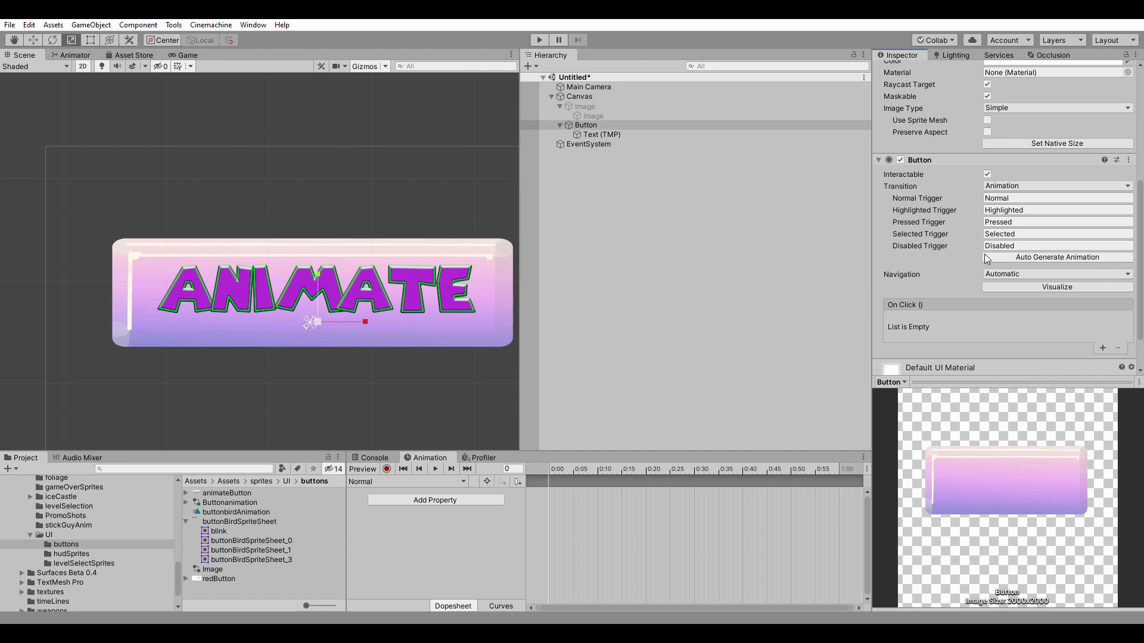
# Auto-generate the Button's controller, replacing Buttonanimation.controller in Assets/sprites/UI/buttons.
pyautogui.click(1036, 258)
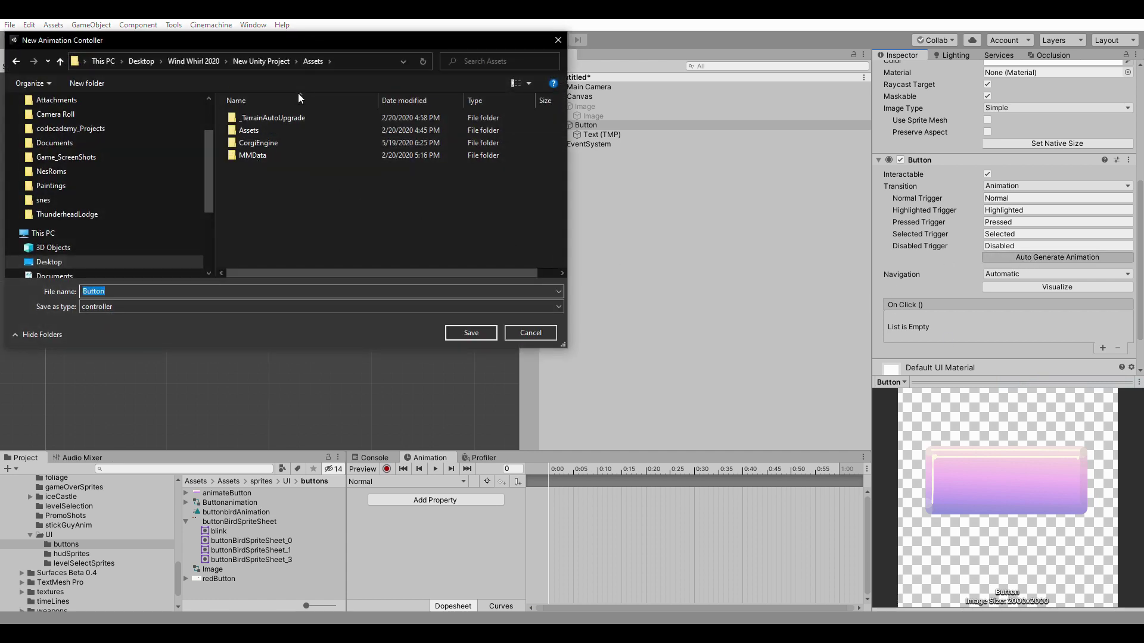
pyautogui.doubleClick(247, 129)
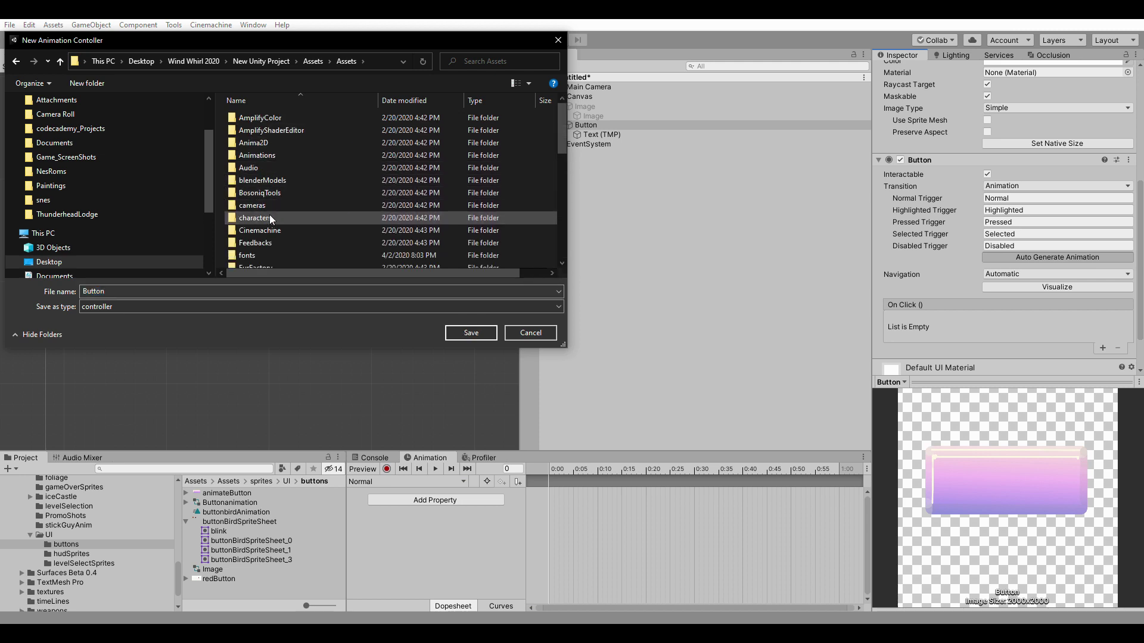
pyautogui.scroll(-4, 267, 214)
pyautogui.scroll(-3, 271, 211)
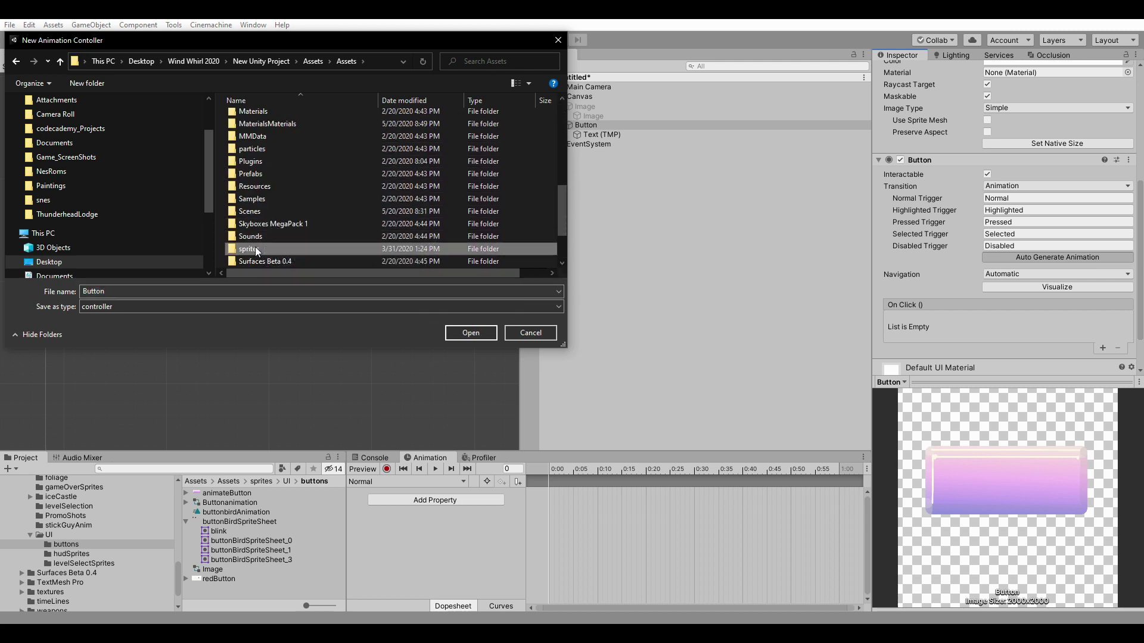
pyautogui.doubleClick(254, 248)
pyautogui.doubleClick(250, 243)
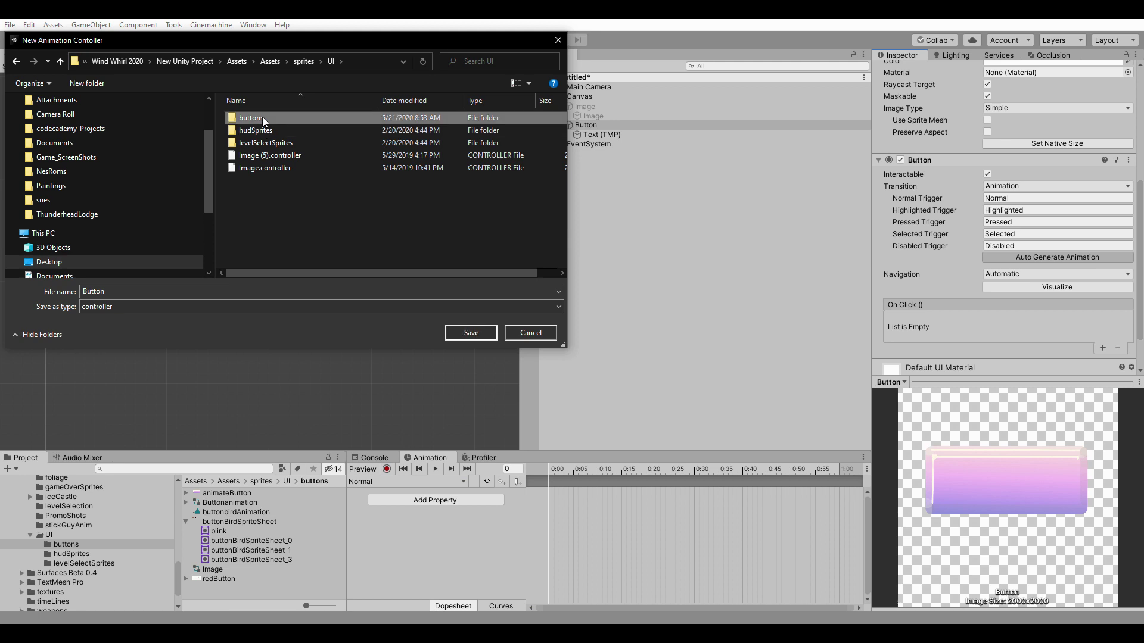
pyautogui.doubleClick(262, 118)
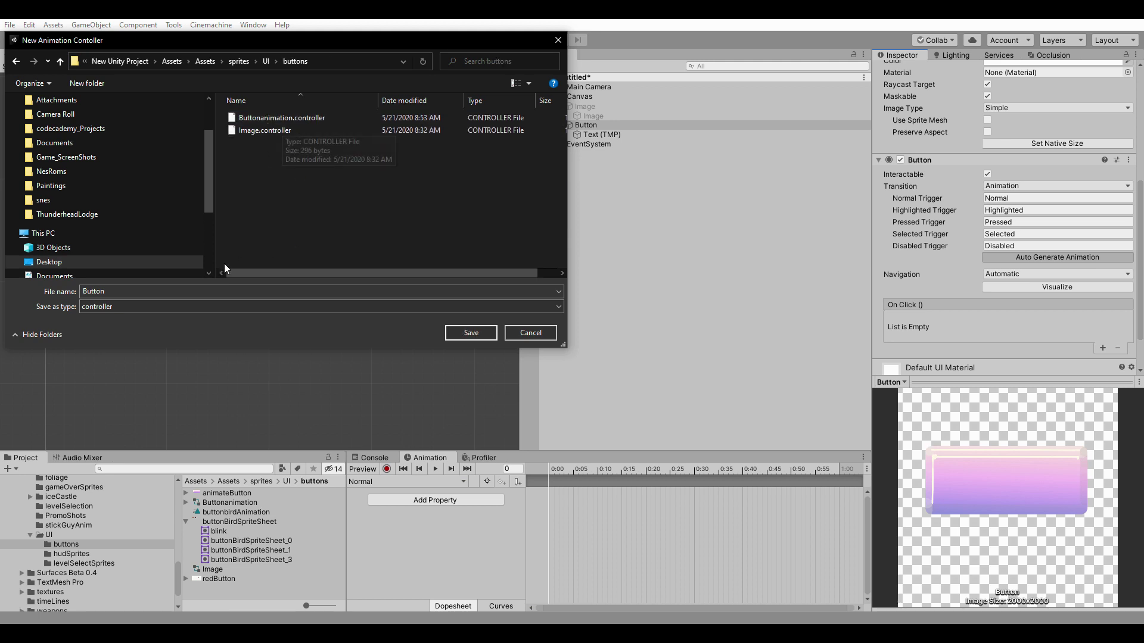
pyautogui.doubleClick(95, 292)
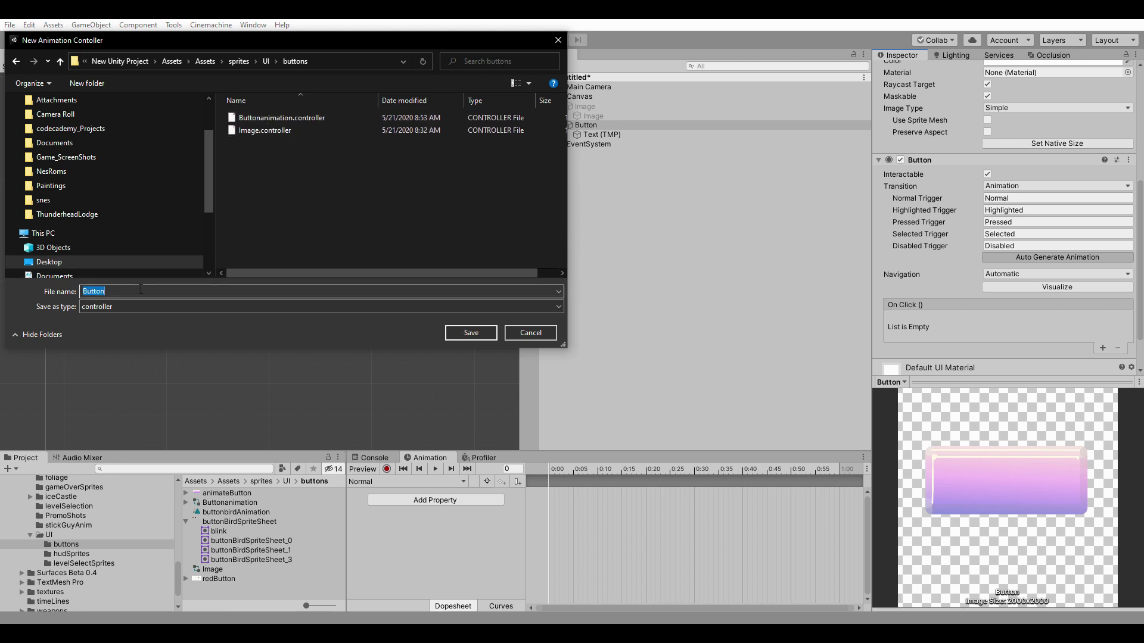
pyautogui.click(283, 118)
pyautogui.click(470, 333)
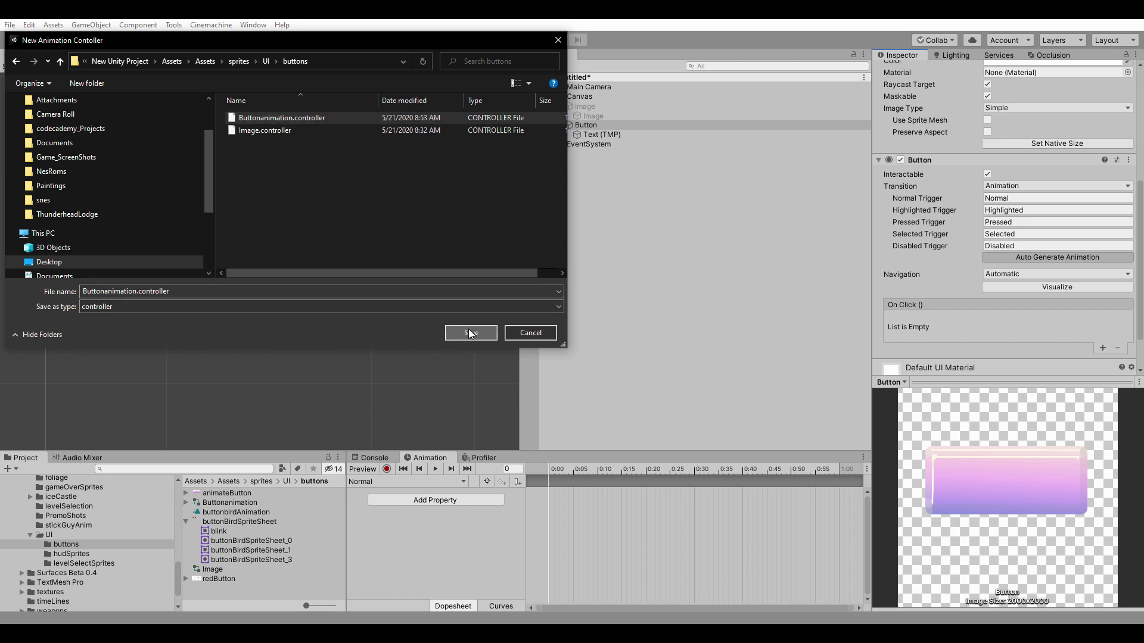
pyautogui.click(591, 326)
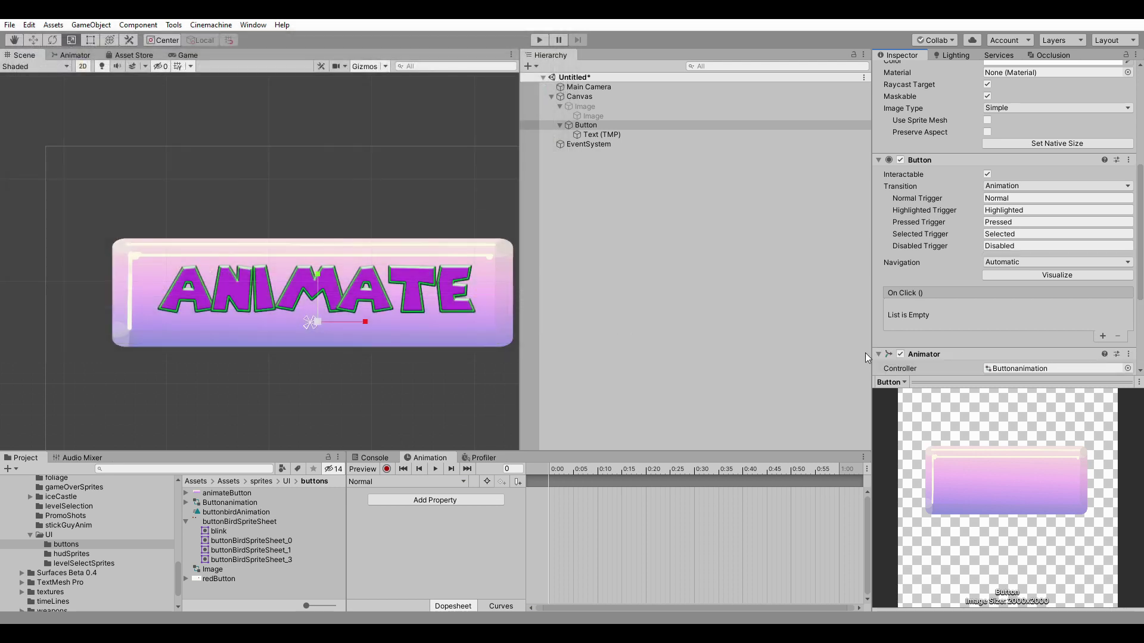
# In the Buttonanimation Animator graph, assign buttonbirdAnimation as the Pressed state's Motion.
pyautogui.scroll(-5, 984, 293)
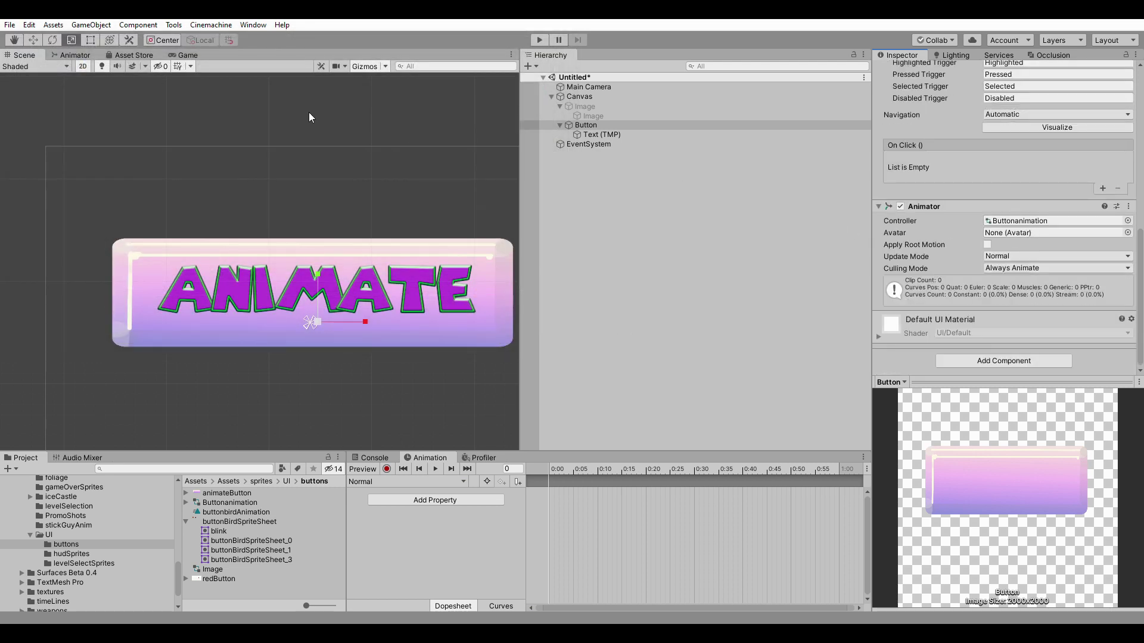
pyautogui.click(73, 54)
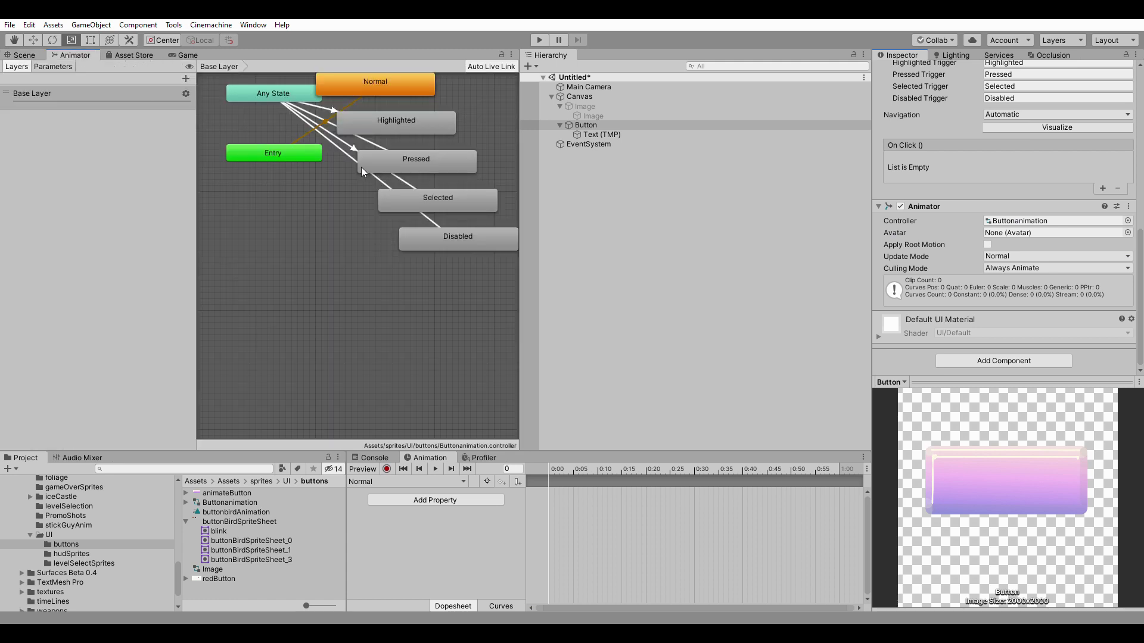
pyautogui.click(351, 203)
pyautogui.press('f')
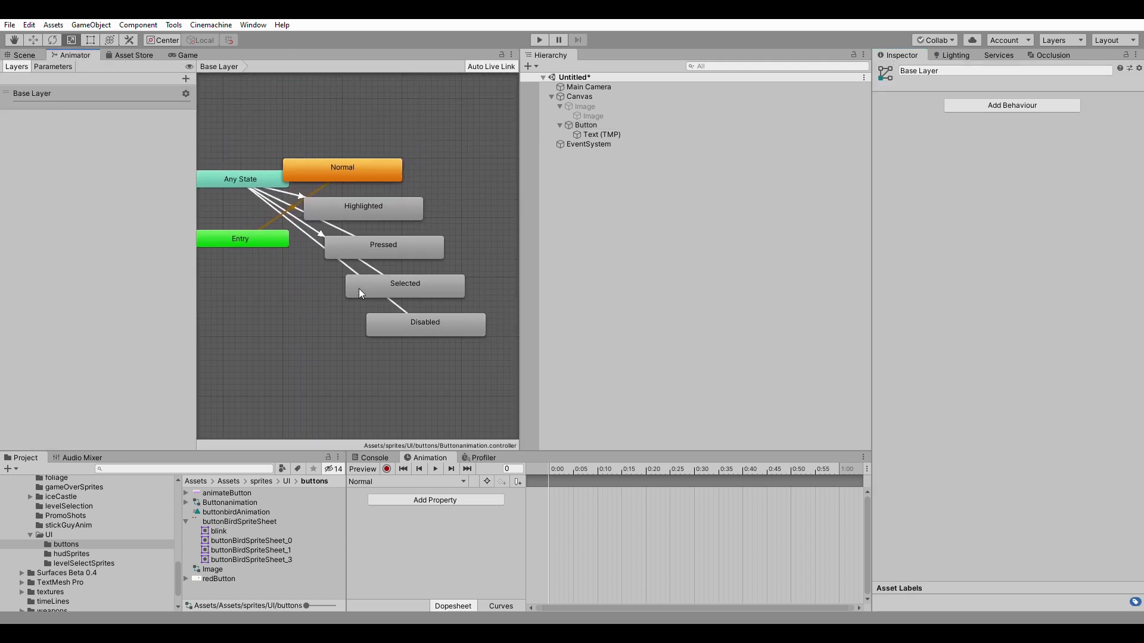
pyautogui.moveTo(409, 257); pyautogui.dragTo(343, 386)
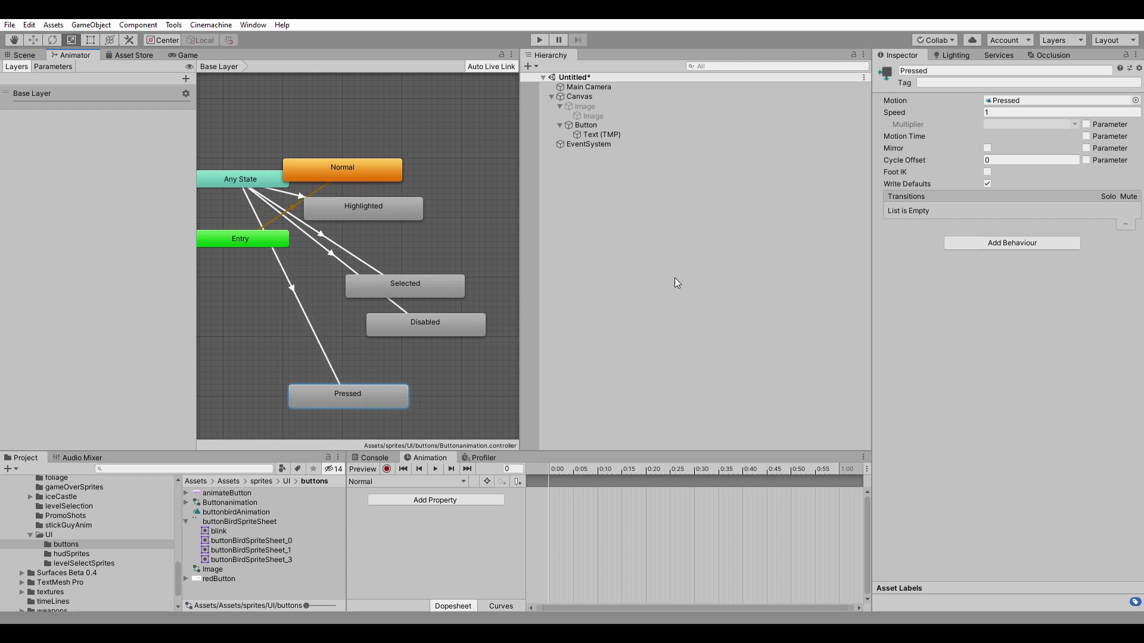
pyautogui.click(237, 514)
pyautogui.moveTo(237, 516); pyautogui.dragTo(1037, 109)
pyautogui.moveTo(329, 400); pyautogui.dragTo(391, 247)
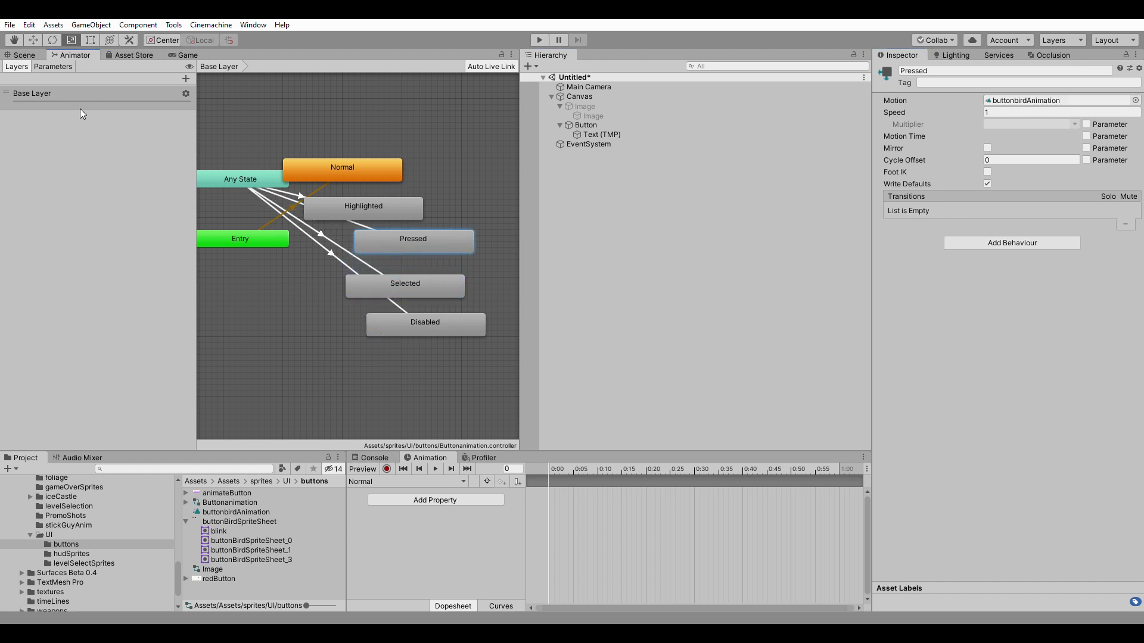
pyautogui.click(23, 55)
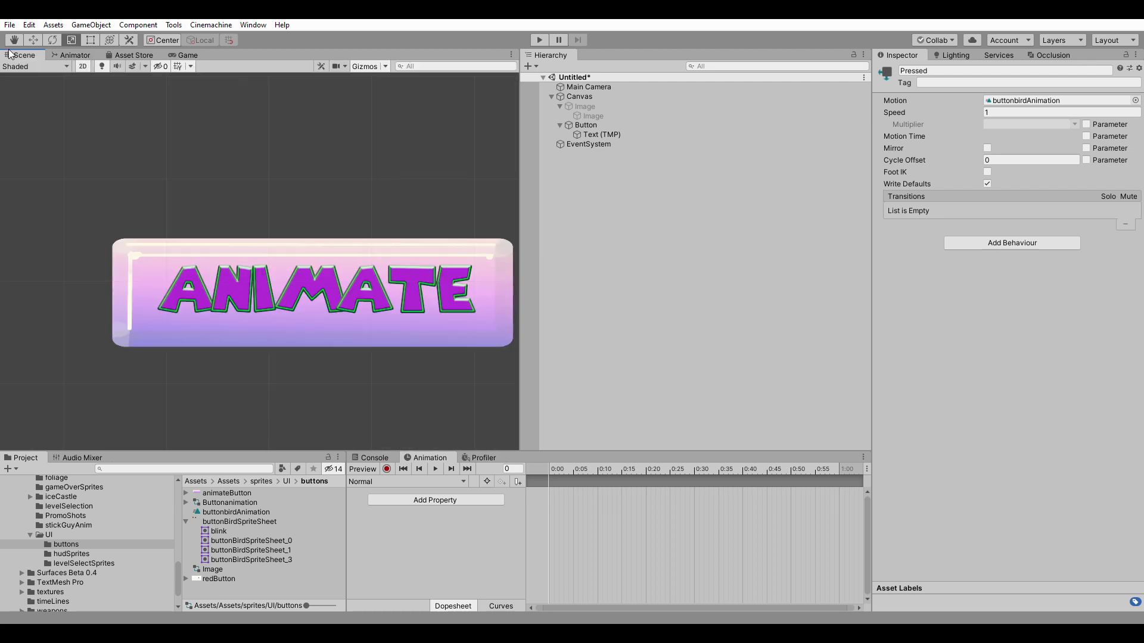
# Enter play mode, test the ANIMATE button, then deactivate its Text (TMP) label.
pyautogui.click(540, 40)
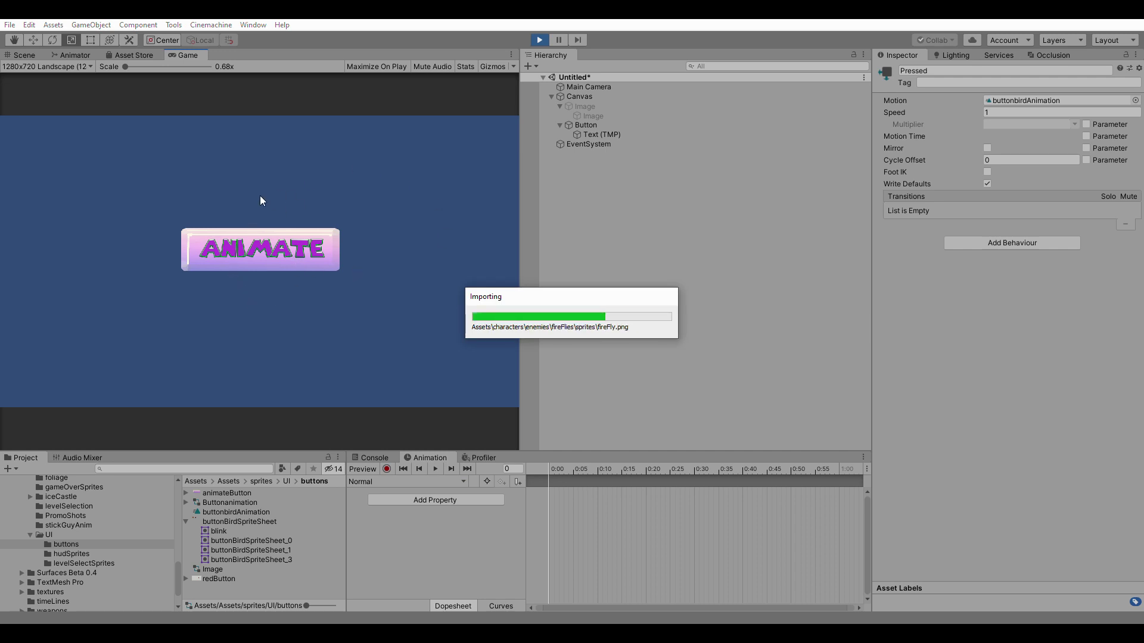
pyautogui.click(259, 262)
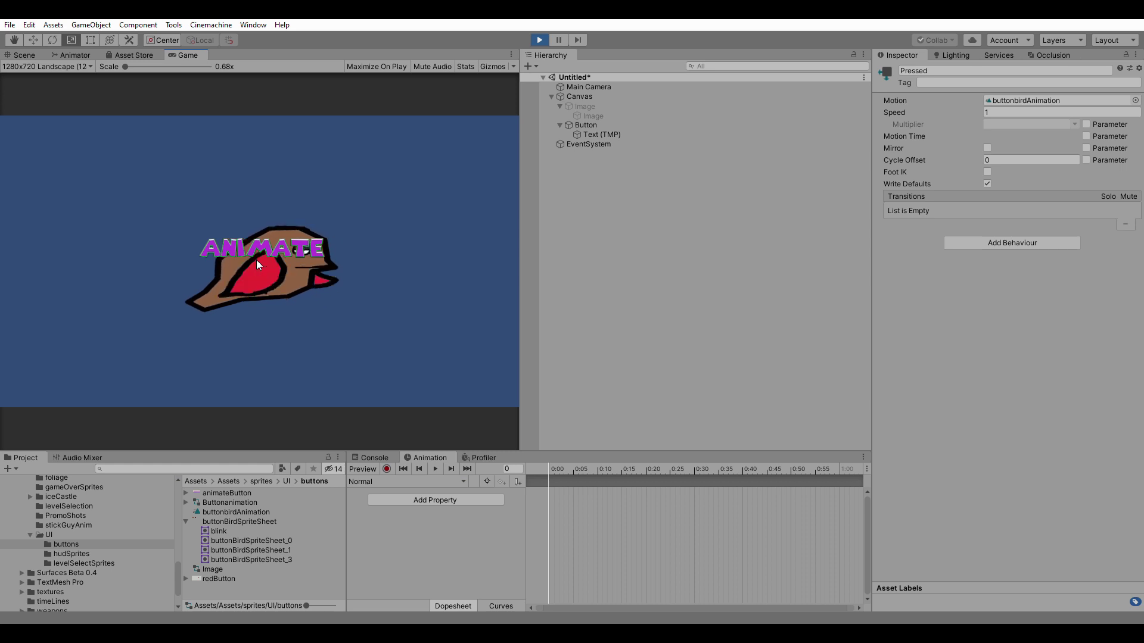
pyautogui.click(596, 134)
pyautogui.click(904, 71)
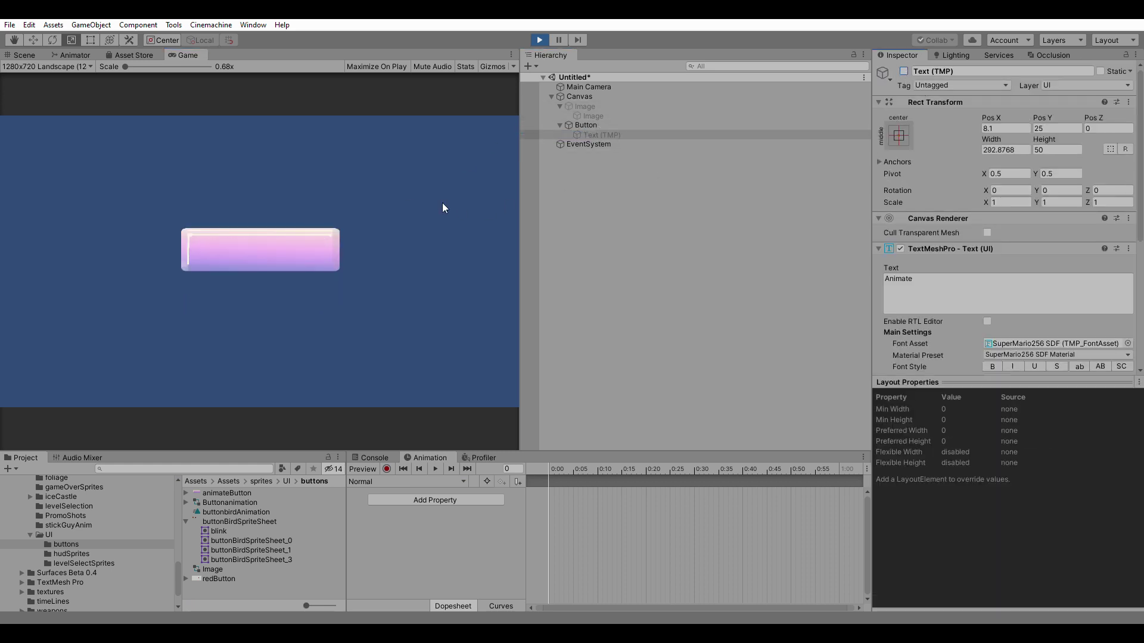
# Press the label-free button three times to confirm the blinking bird animation plays.
pyautogui.click(273, 245)
pyautogui.click(289, 249)
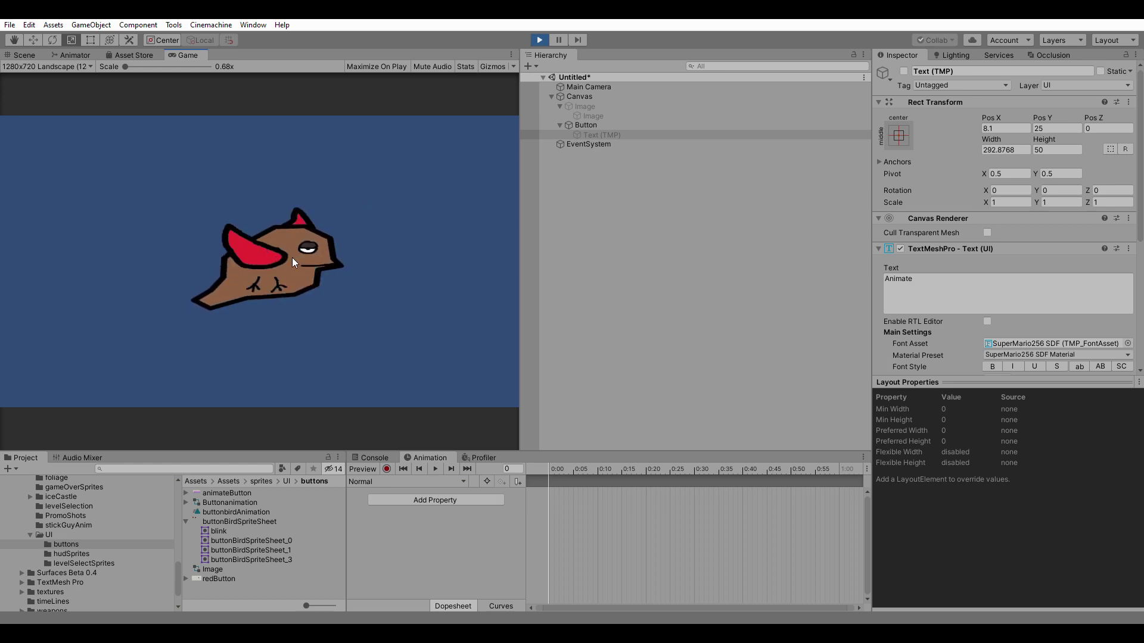
pyautogui.click(265, 257)
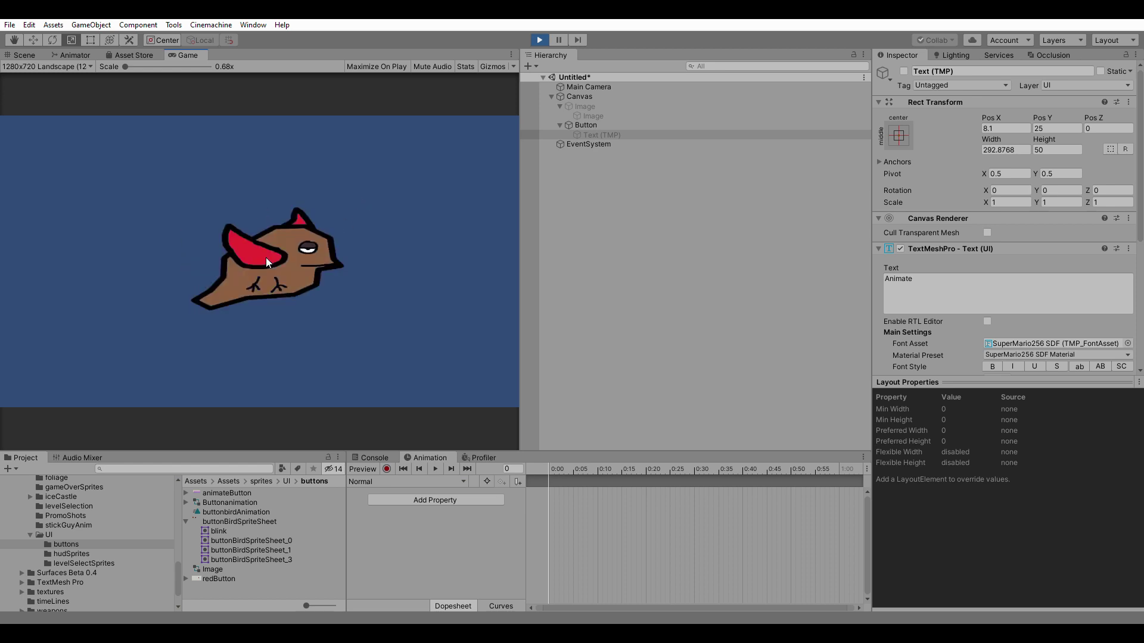